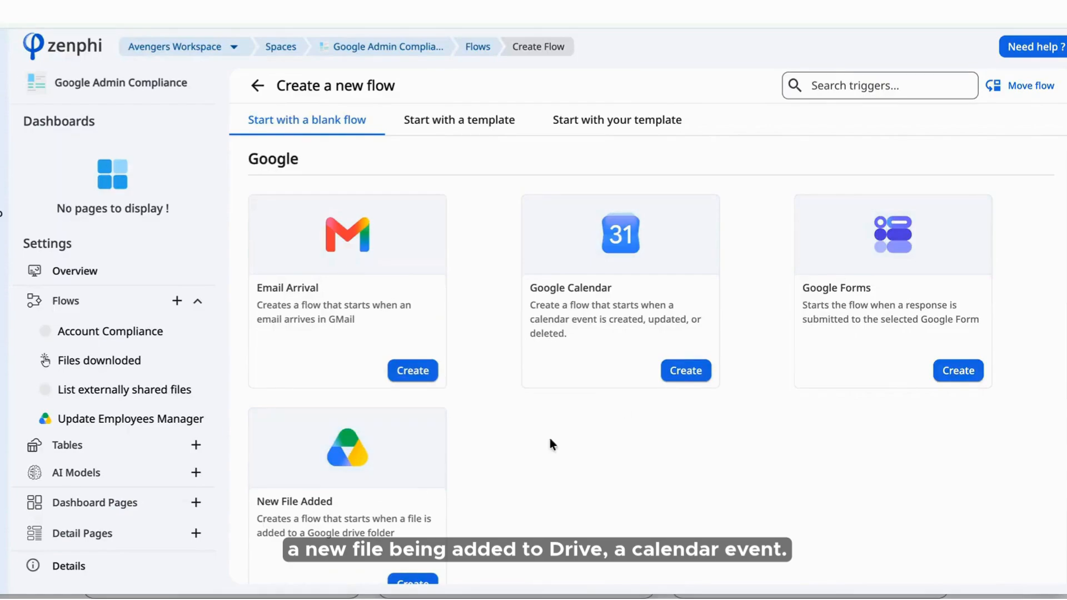
Look over the Google, Google Admin and Microsoft triggers available for starting a blank flow
{"action": "scroll", "coordinate": [610, 350], "scroll_direction": "down", "scroll_amount": 8}
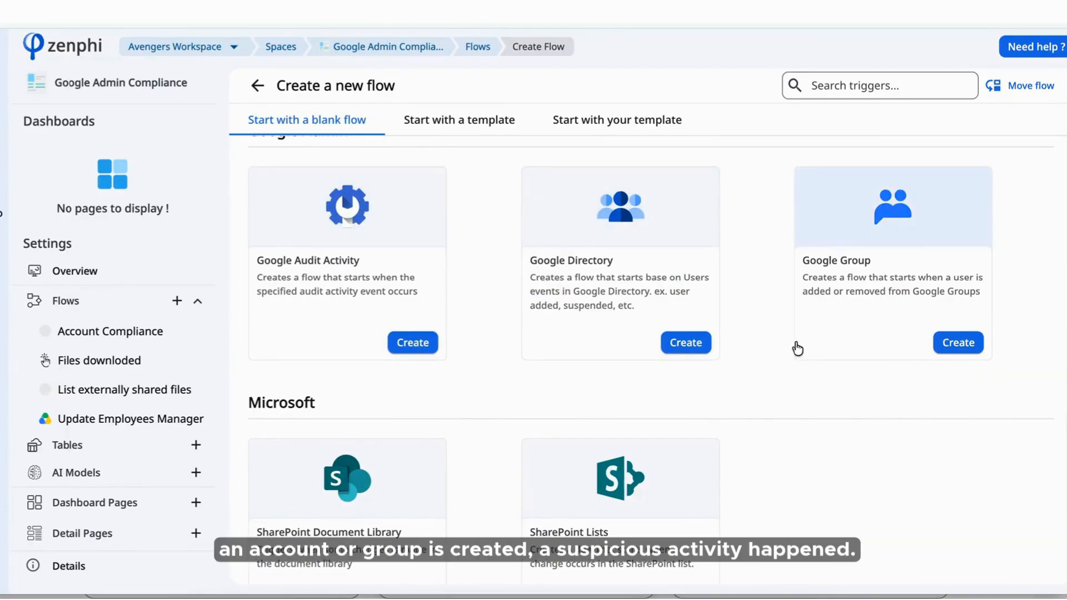
{"action": "scroll", "coordinate": [778, 360], "scroll_direction": "up", "scroll_amount": 15}
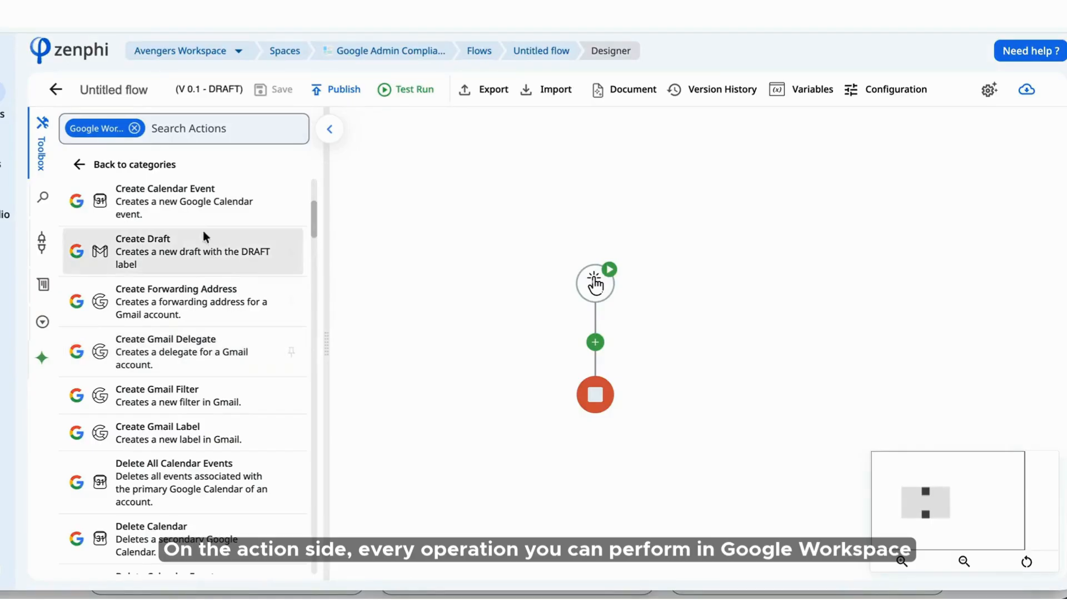
Browse the Google Workspace actions in the toolbox, and search them for "drive" to review the Drive operations
{"action": "scroll", "coordinate": [168, 284], "scroll_direction": "down", "scroll_amount": 4}
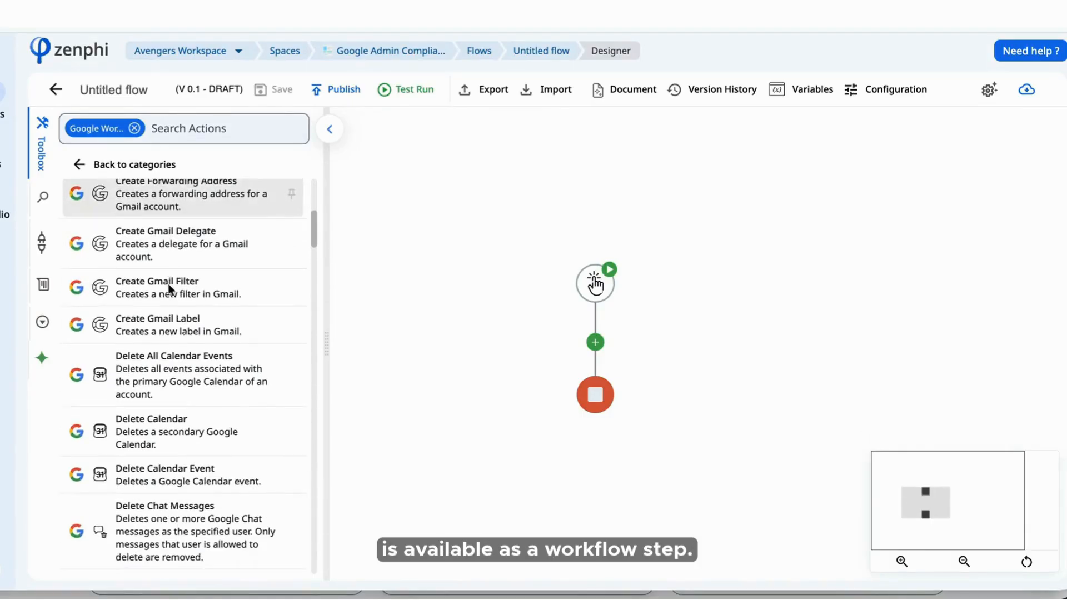
{"action": "scroll", "coordinate": [168, 284], "scroll_direction": "down", "scroll_amount": 6}
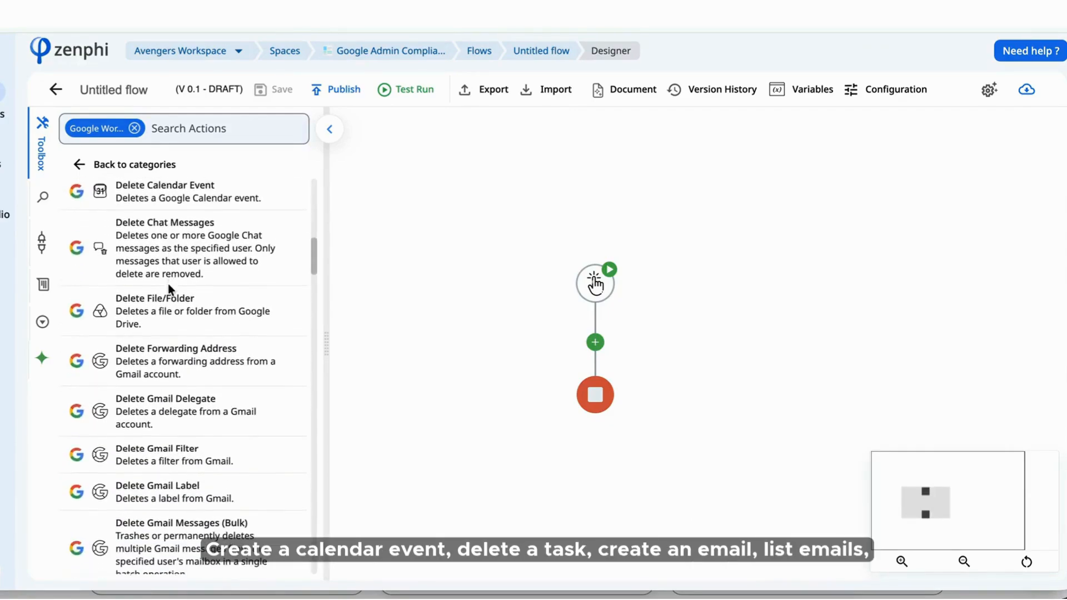
{"action": "scroll", "coordinate": [168, 283], "scroll_direction": "down", "scroll_amount": 10}
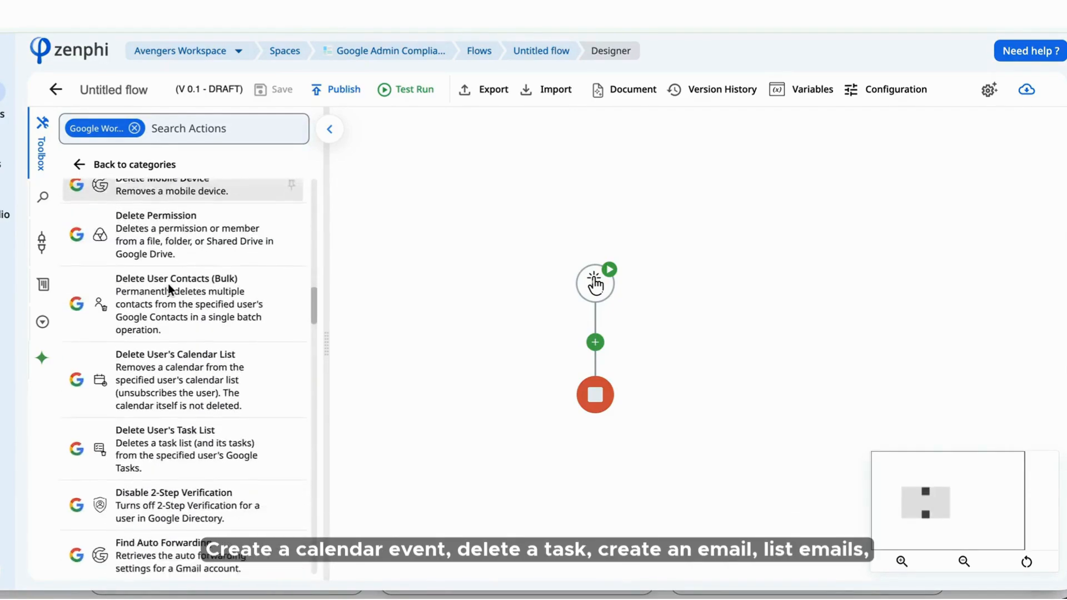
{"action": "scroll", "coordinate": [168, 287], "scroll_direction": "down", "scroll_amount": 6}
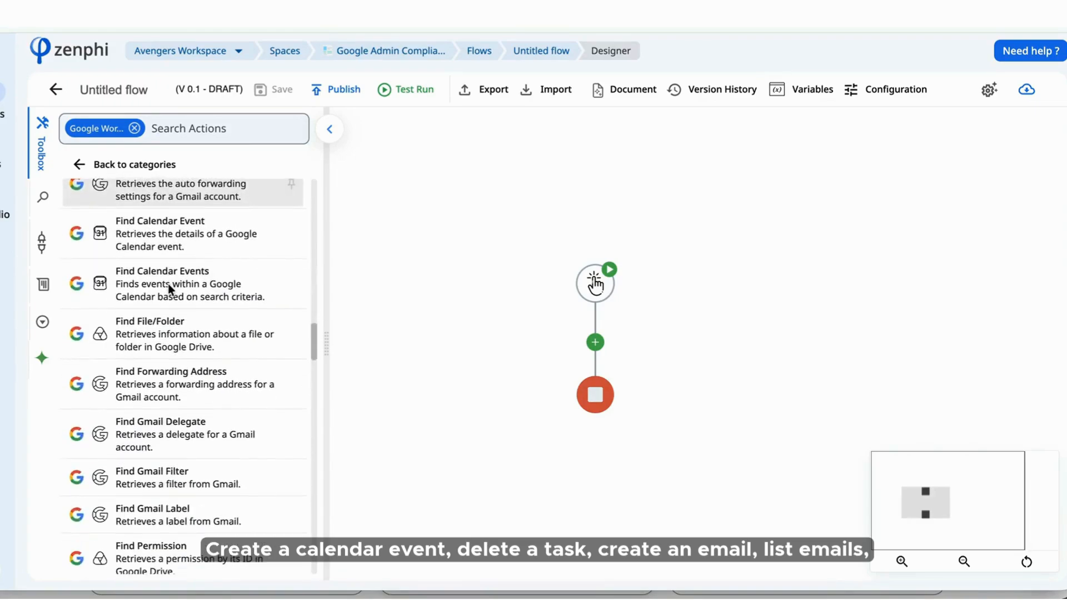
{"action": "scroll", "coordinate": [168, 283], "scroll_direction": "down", "scroll_amount": 6}
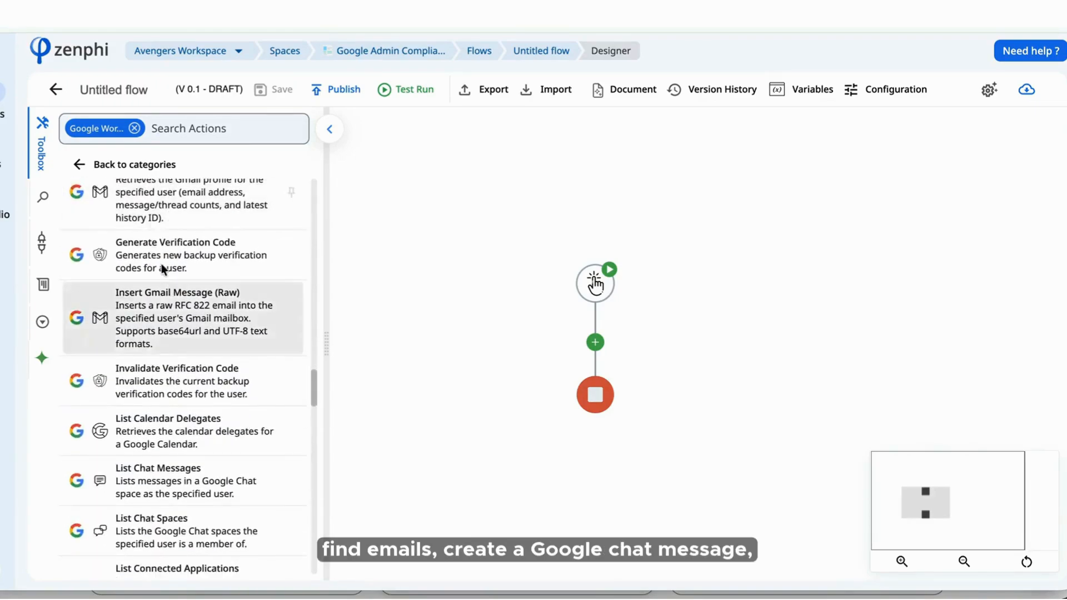
{"action": "type", "text": "drive"}
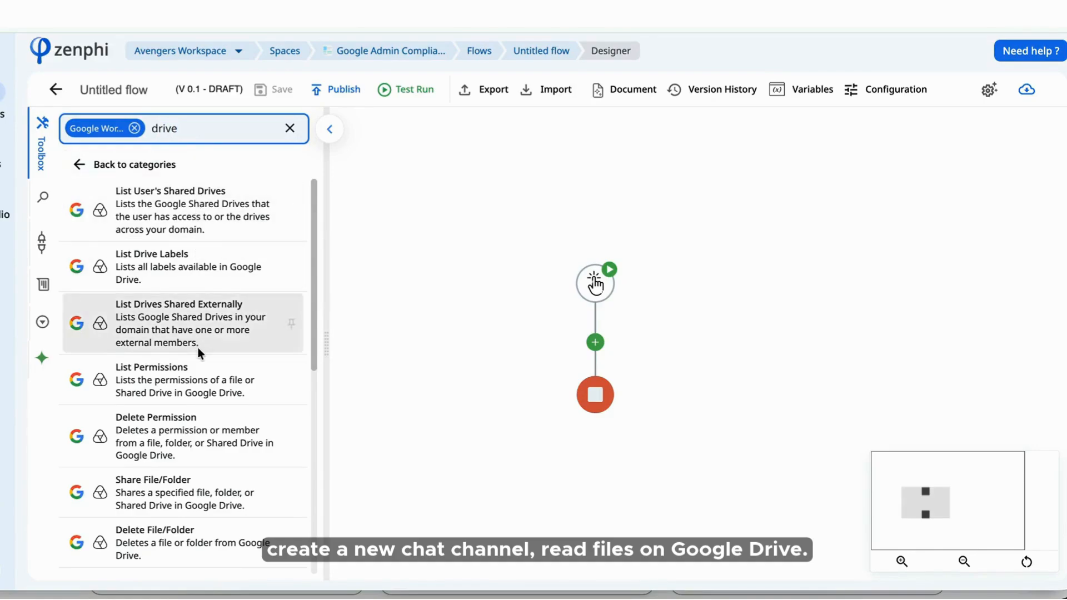
{"action": "scroll", "coordinate": [289, 324], "scroll_direction": "down", "scroll_amount": 6}
{"action": "scroll", "coordinate": [199, 353], "scroll_direction": "down", "scroll_amount": 2}
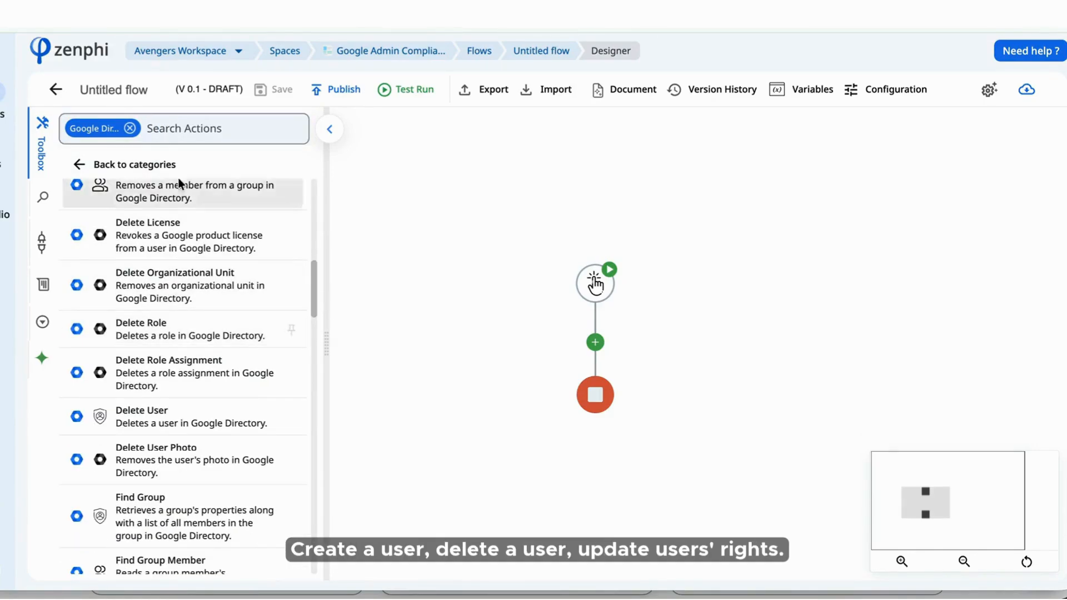
Search the Google Directory actions for "user" and look through the user management operations
{"action": "type", "text": "use"}
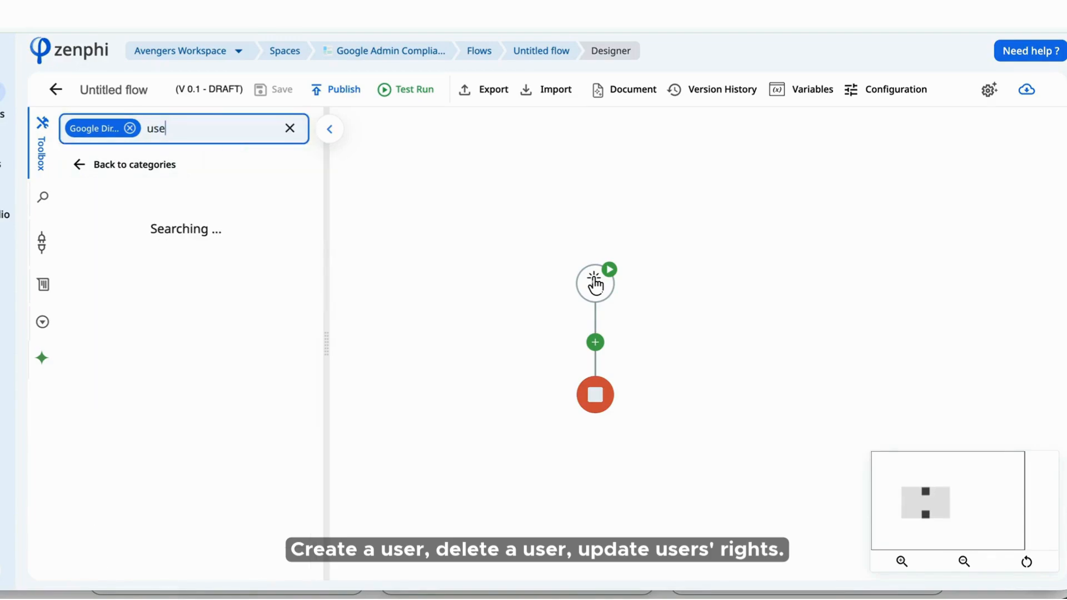
{"action": "type", "text": "r"}
{"action": "scroll", "coordinate": [202, 411], "scroll_direction": "down", "scroll_amount": 1}
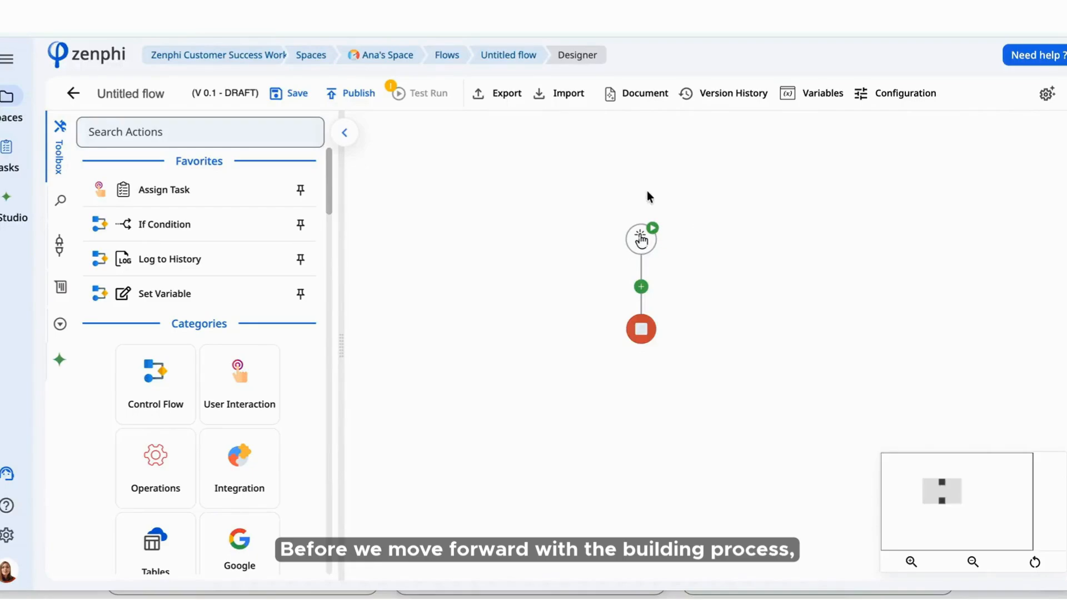
Search the actions for "file" and add a Save File step directly after the flow's trigger
{"action": "left_click", "coordinate": [641, 287]}
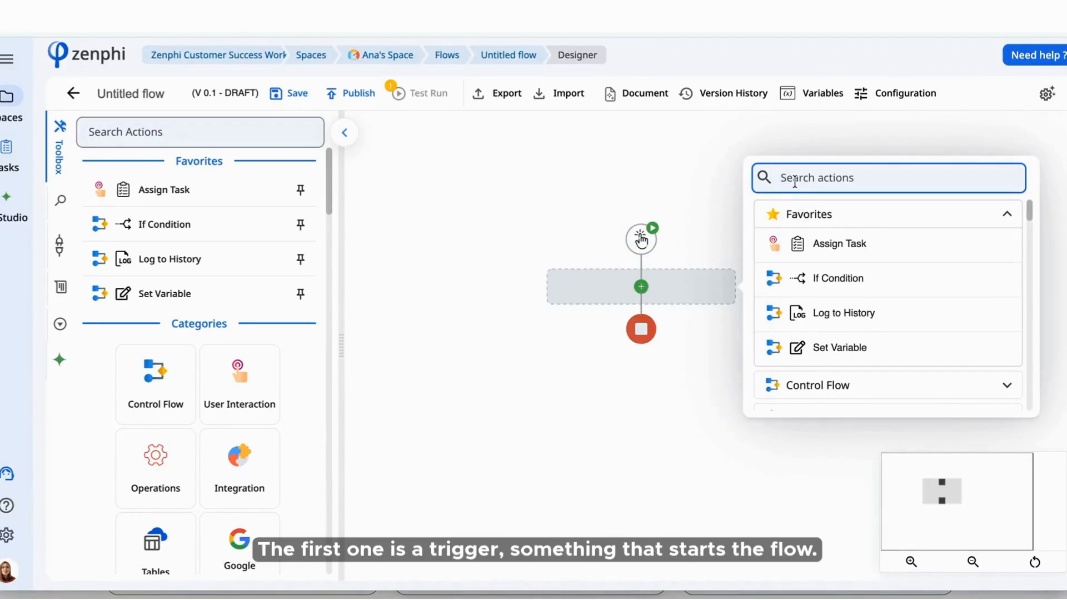
{"action": "type", "text": "c"}
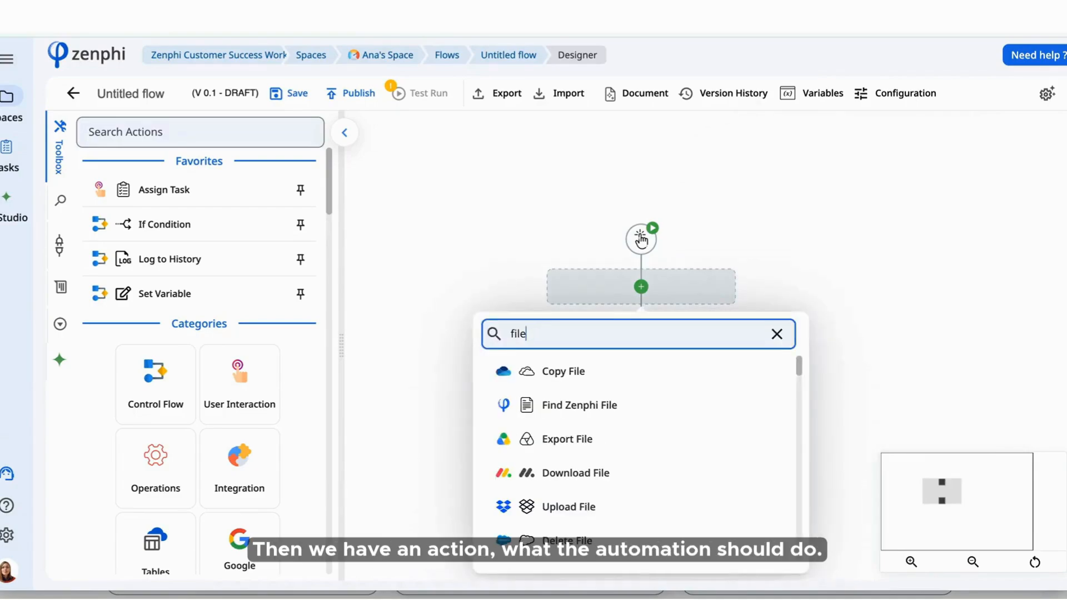
{"action": "scroll", "coordinate": [595, 448], "scroll_direction": "down", "scroll_amount": 5}
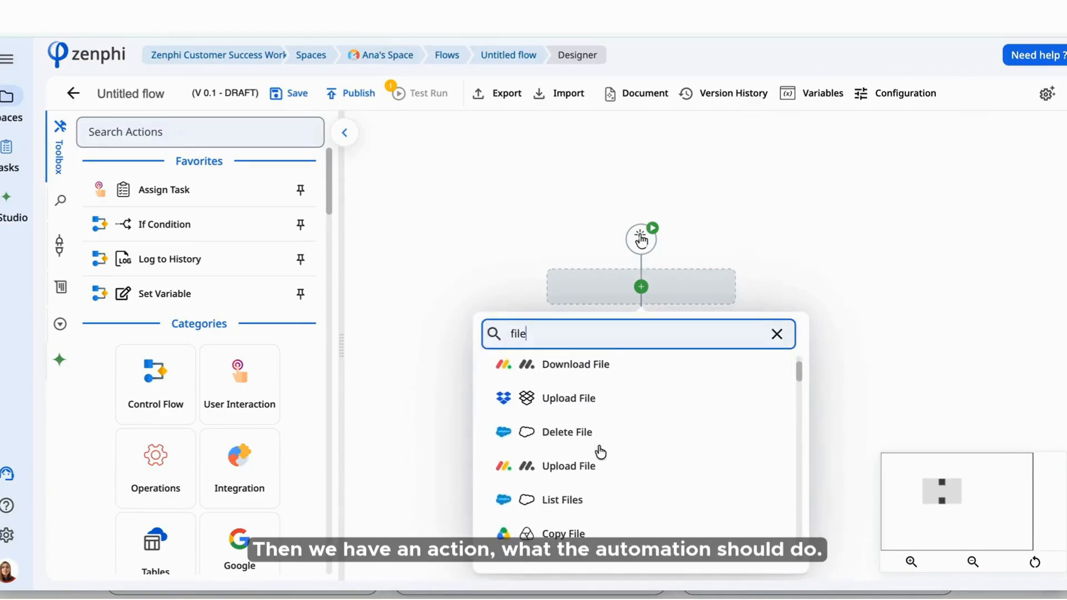
{"action": "scroll", "coordinate": [600, 450], "scroll_direction": "down", "scroll_amount": 1}
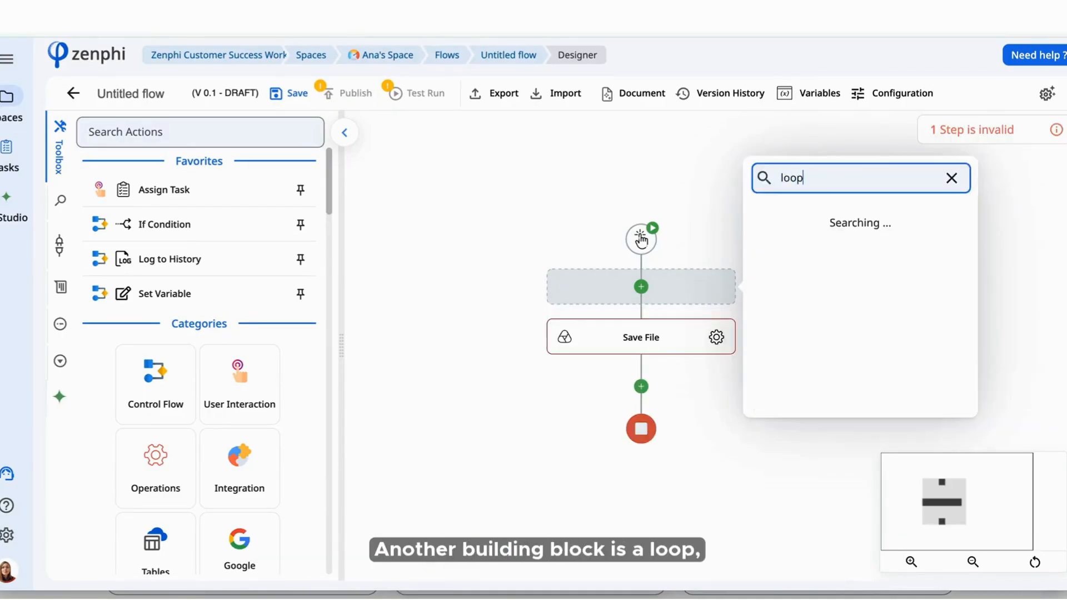
Wrap the Save File step in a Loop placed after the trigger, and add an If Condition below the loop
{"action": "left_click", "coordinate": [796, 216]}
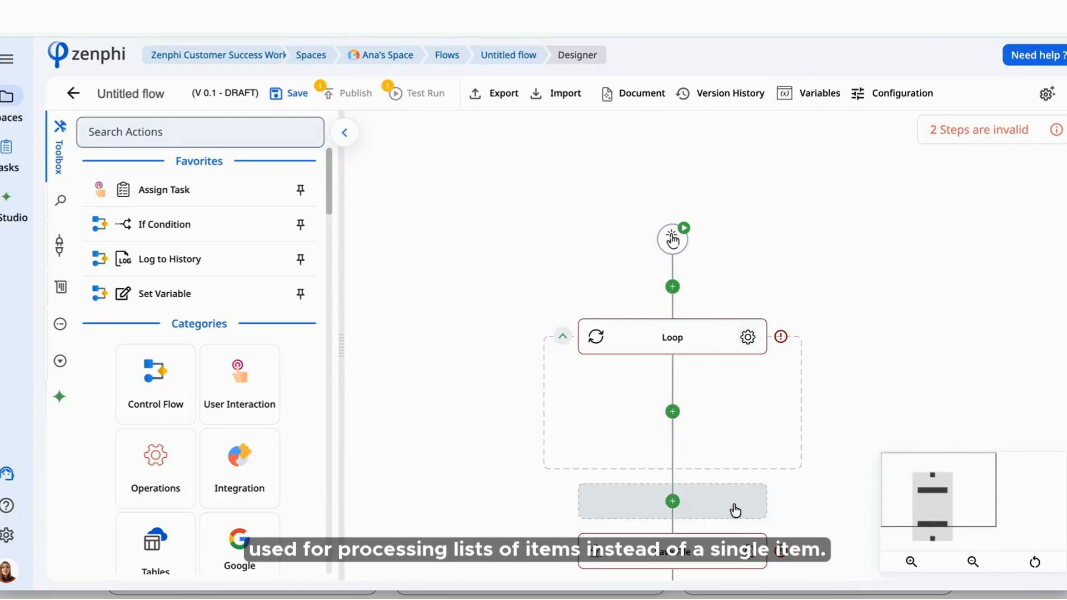
{"action": "left_click_drag", "start_coordinate": [626, 430], "coordinate": [589, 417]}
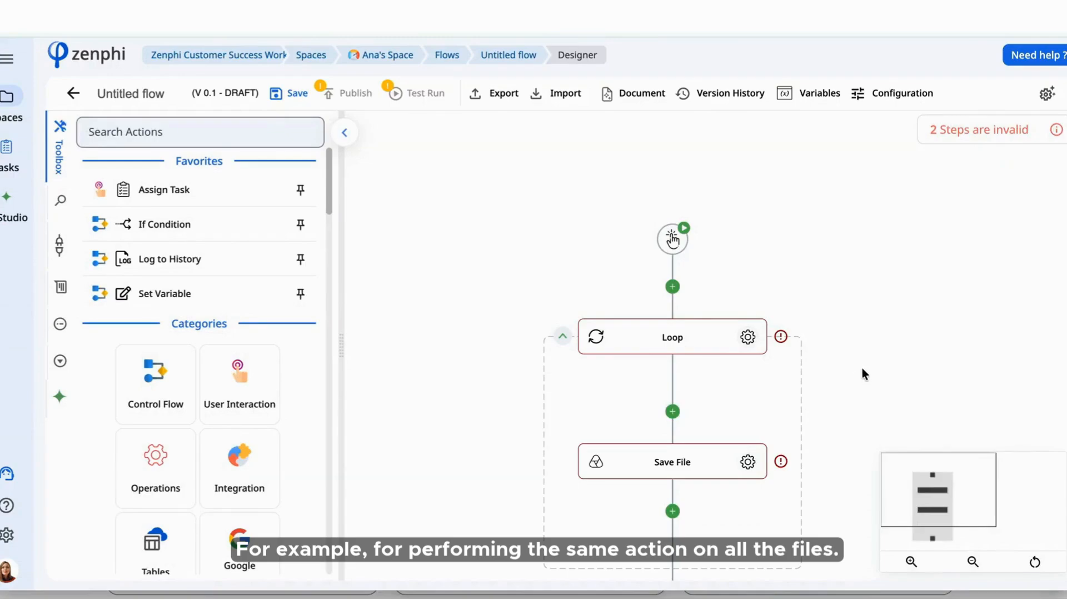
{"action": "scroll", "coordinate": [864, 373], "scroll_direction": "down", "scroll_amount": 5}
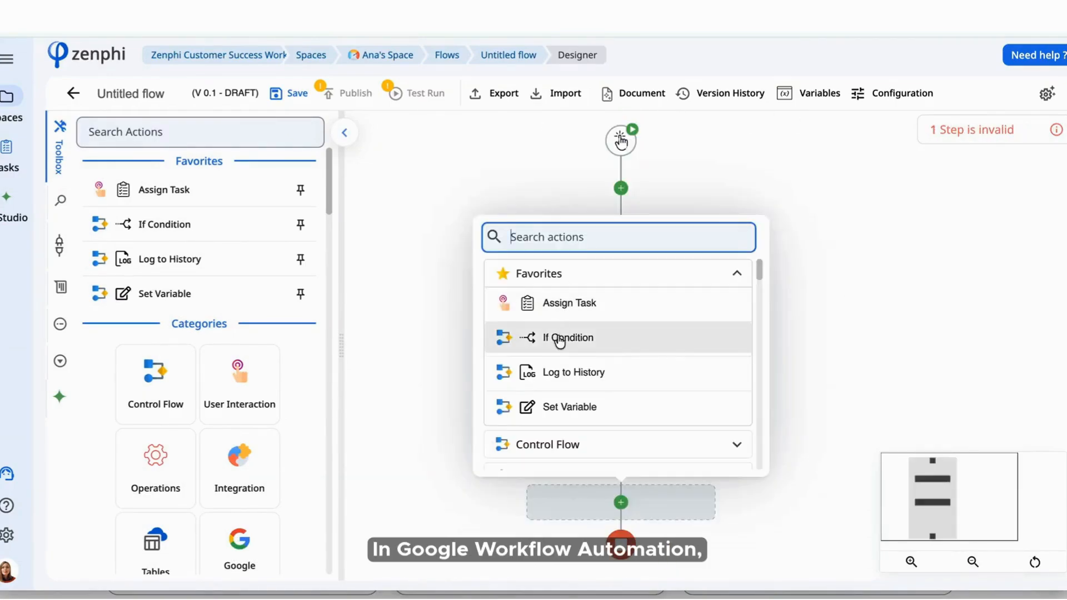
{"action": "left_click", "coordinate": [555, 341]}
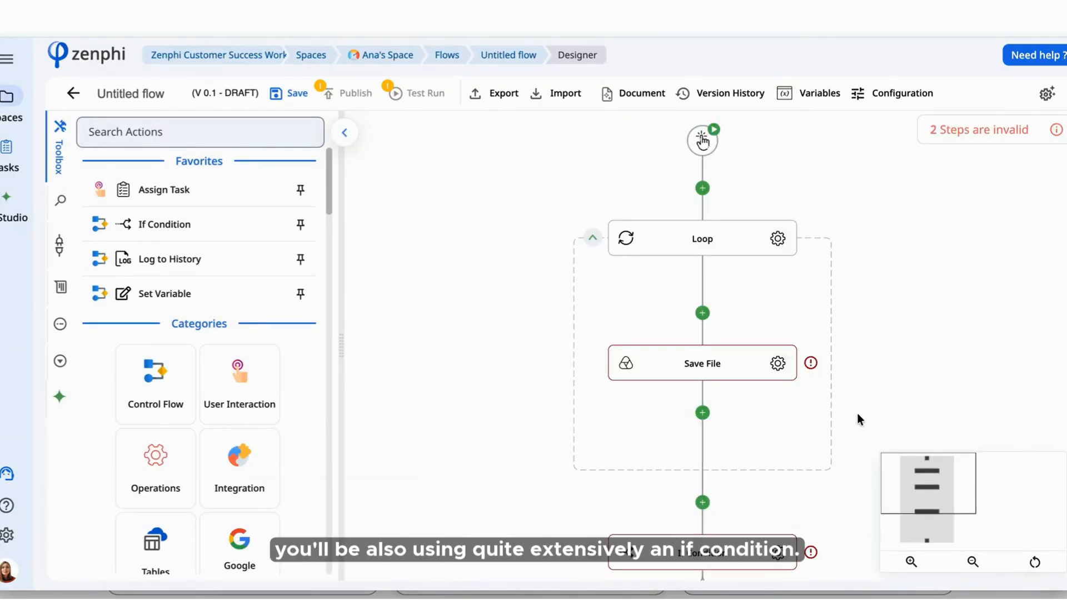
Add an Assign Task step after the If Condition's branches rejoin, just before the end of the flow
{"action": "left_click_drag", "start_coordinate": [878, 399], "coordinate": [781, 182]}
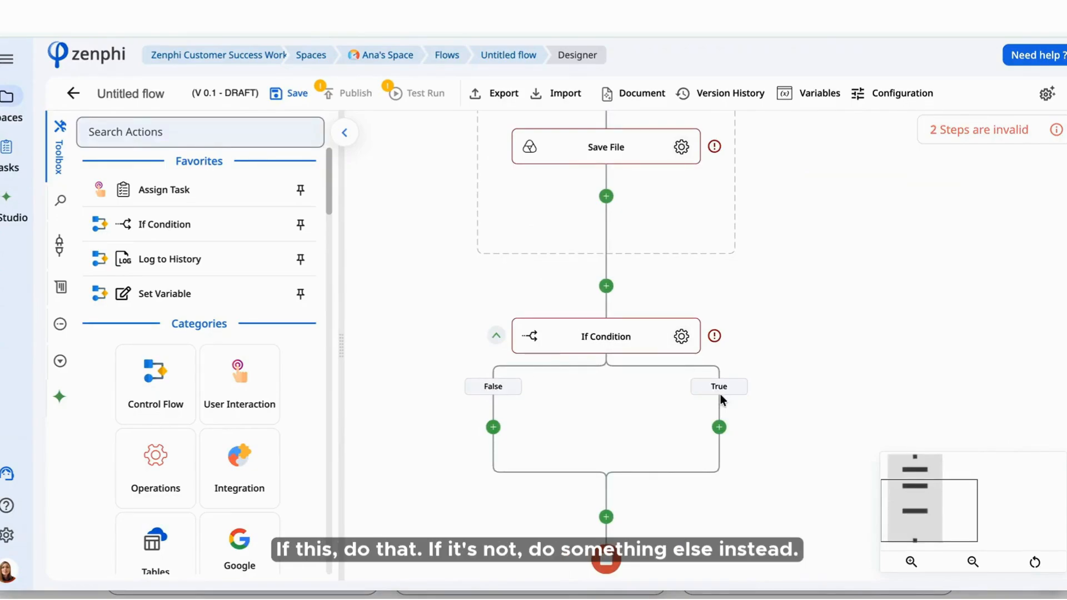
{"action": "left_click_drag", "start_coordinate": [772, 487], "coordinate": [771, 348]}
{"action": "left_click", "coordinate": [604, 378]}
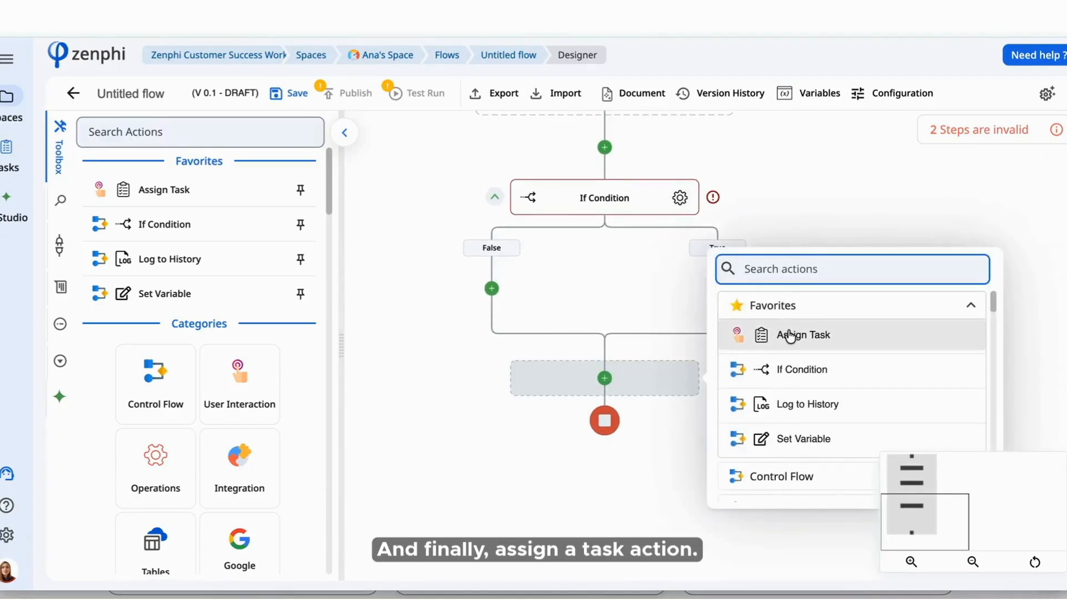
{"action": "left_click", "coordinate": [789, 335]}
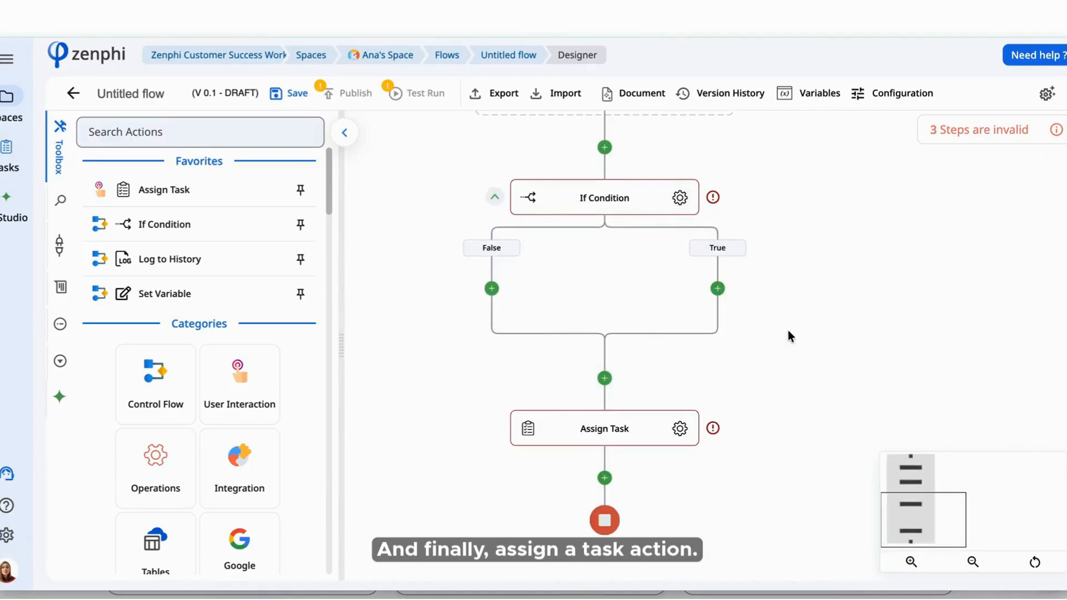
Open the Assign Task settings and examine the outcome, email, expiry and reminder options
{"action": "left_click", "coordinate": [679, 429]}
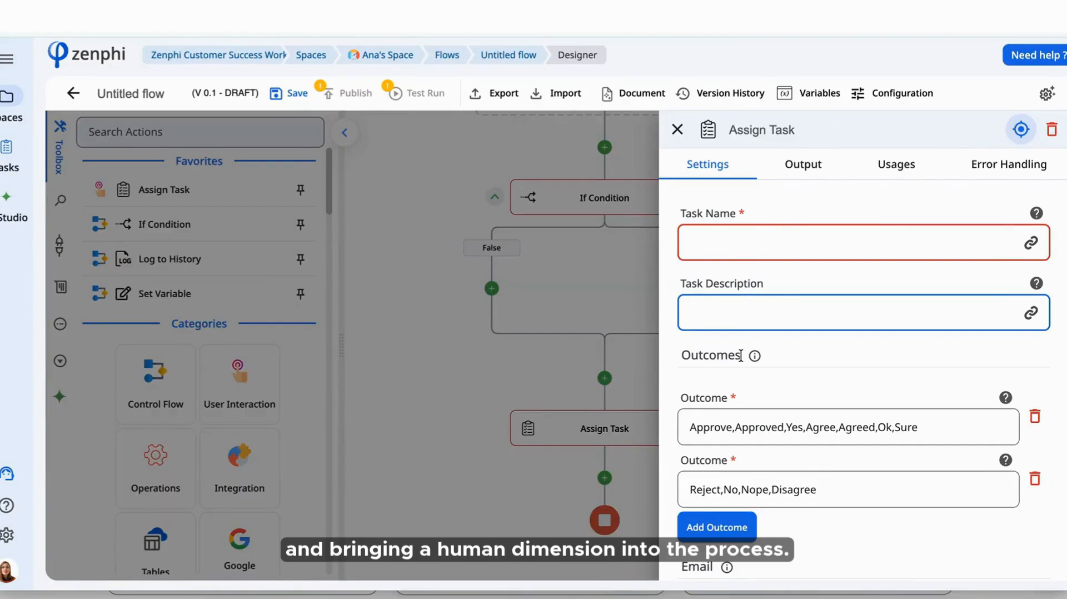
{"action": "scroll", "coordinate": [741, 356], "scroll_direction": "down", "scroll_amount": 3}
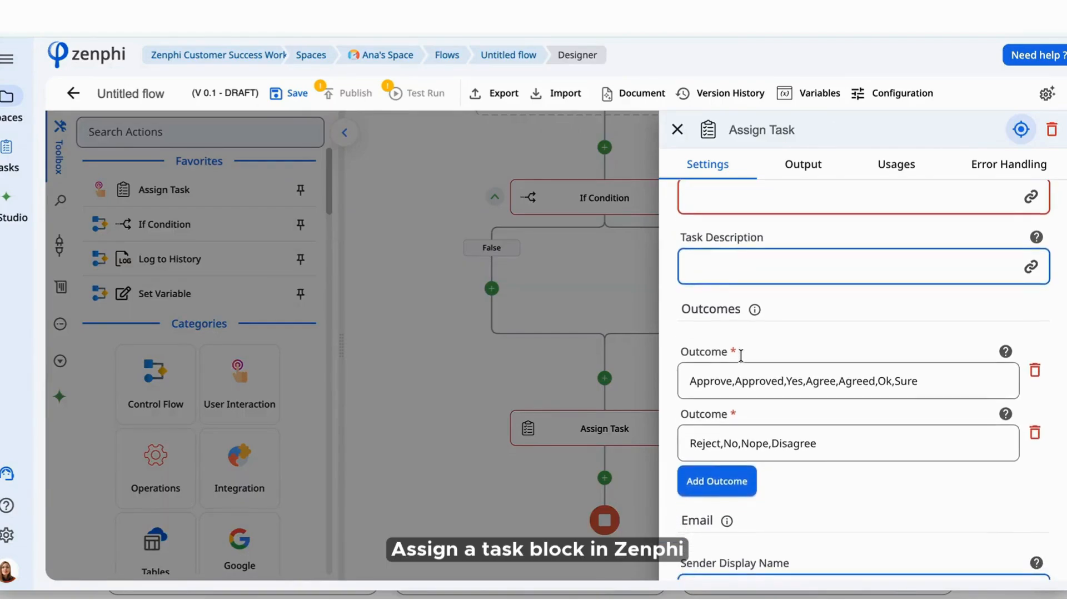
{"action": "scroll", "coordinate": [741, 356], "scroll_direction": "down", "scroll_amount": 4}
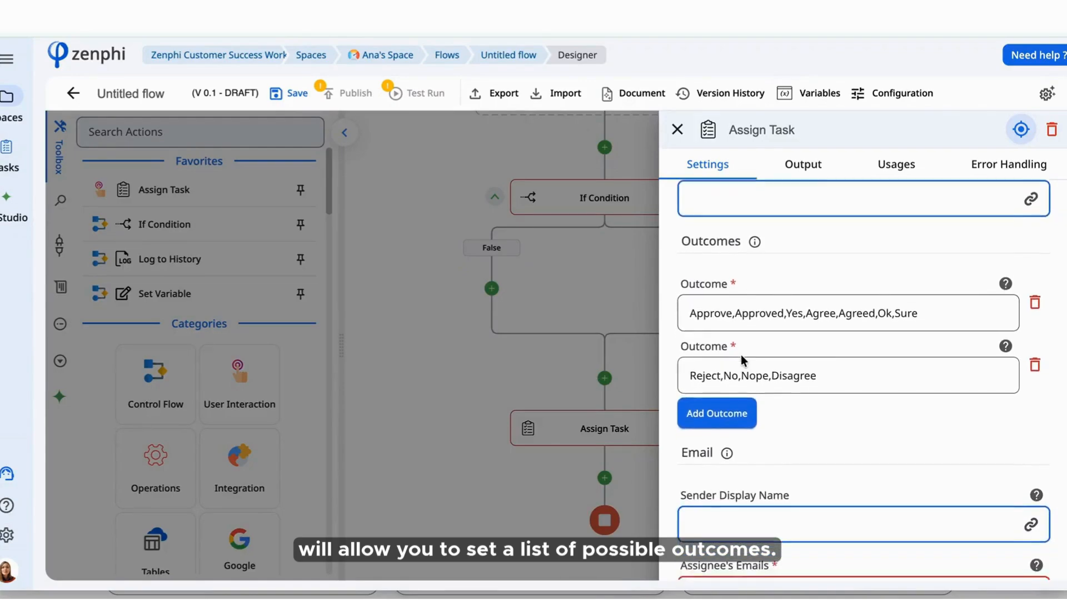
{"action": "scroll", "coordinate": [741, 361], "scroll_direction": "down", "scroll_amount": 4}
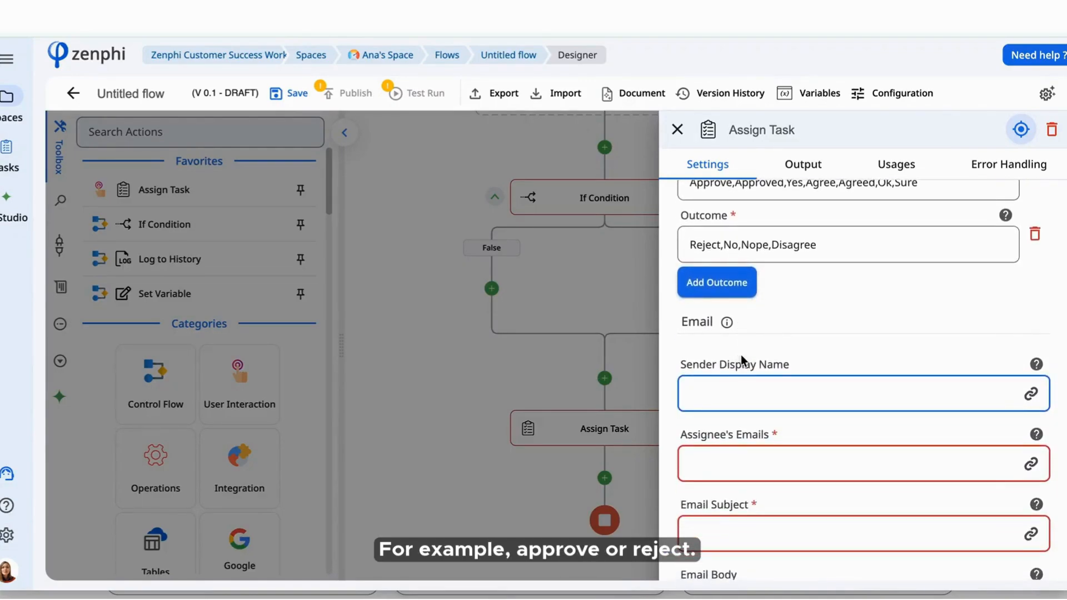
{"action": "scroll", "coordinate": [742, 360], "scroll_direction": "down", "scroll_amount": 5}
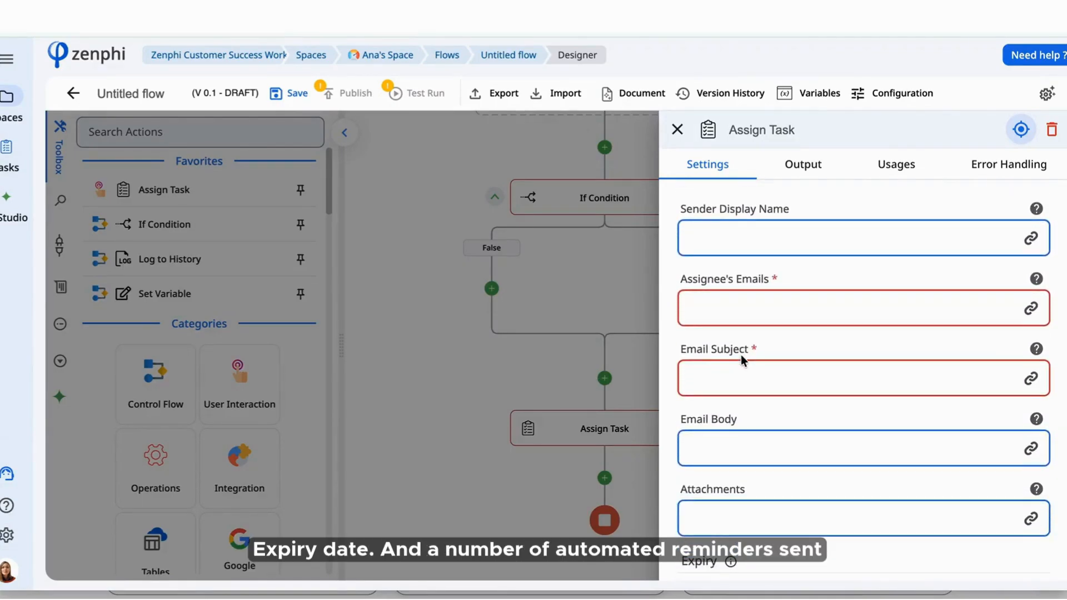
{"action": "scroll", "coordinate": [742, 360], "scroll_direction": "down", "scroll_amount": 5}
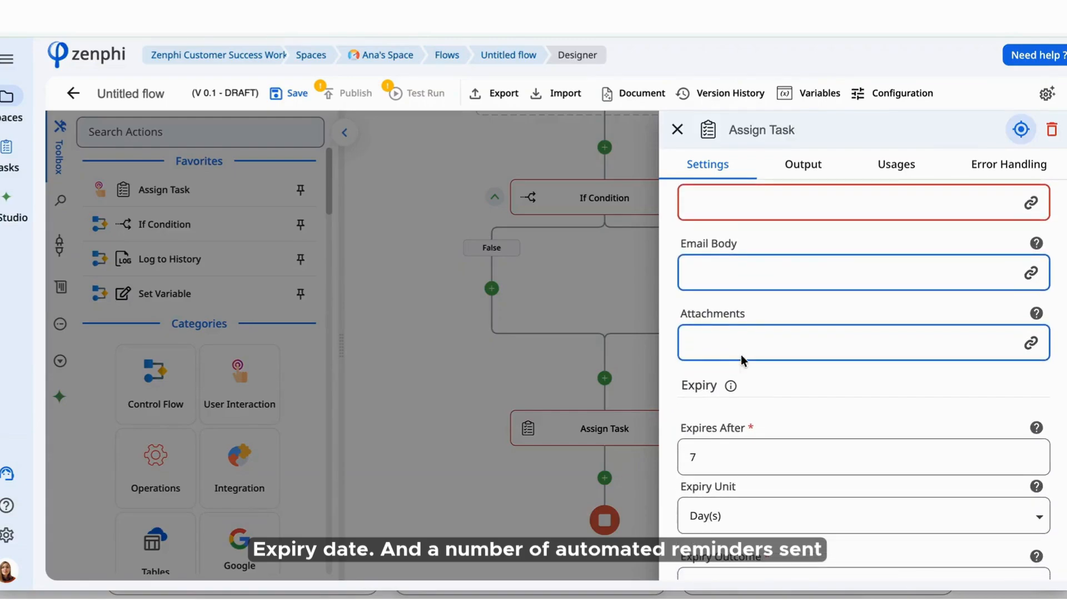
{"action": "scroll", "coordinate": [742, 360], "scroll_direction": "down", "scroll_amount": 4}
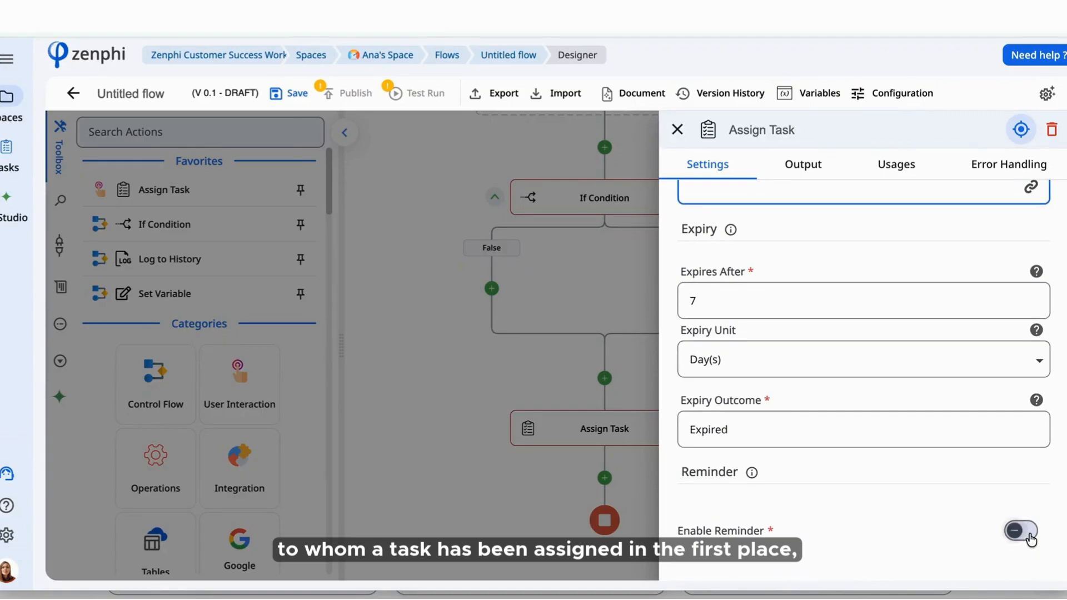
{"action": "scroll", "coordinate": [869, 436], "scroll_direction": "down", "scroll_amount": 6}
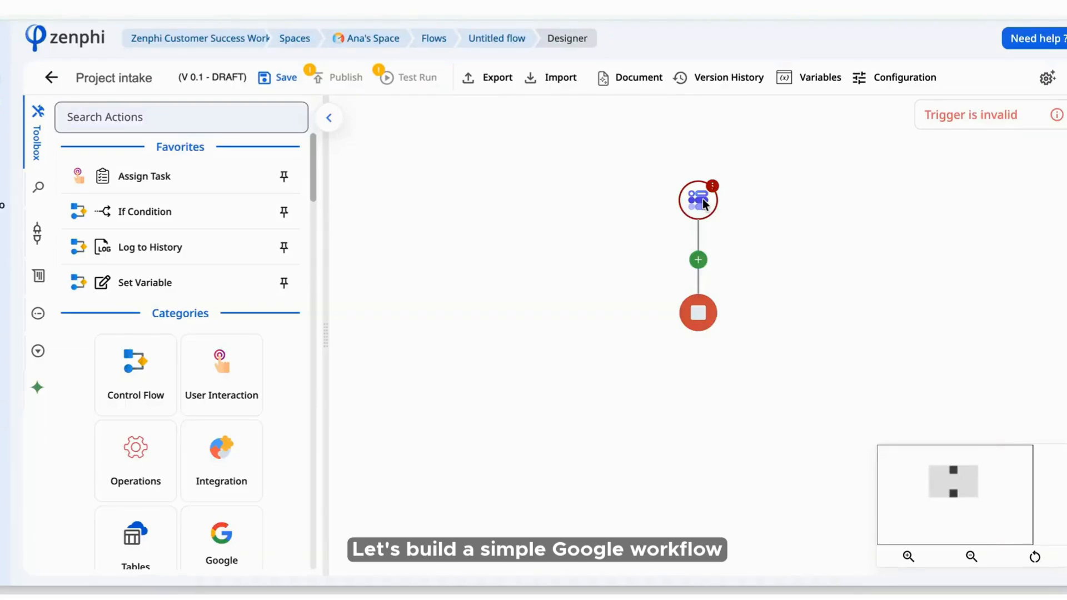
Configure the Project intake flow's Google Forms trigger with the New Google Drive connection and the "Project brief form" file
{"action": "left_click", "coordinate": [700, 198]}
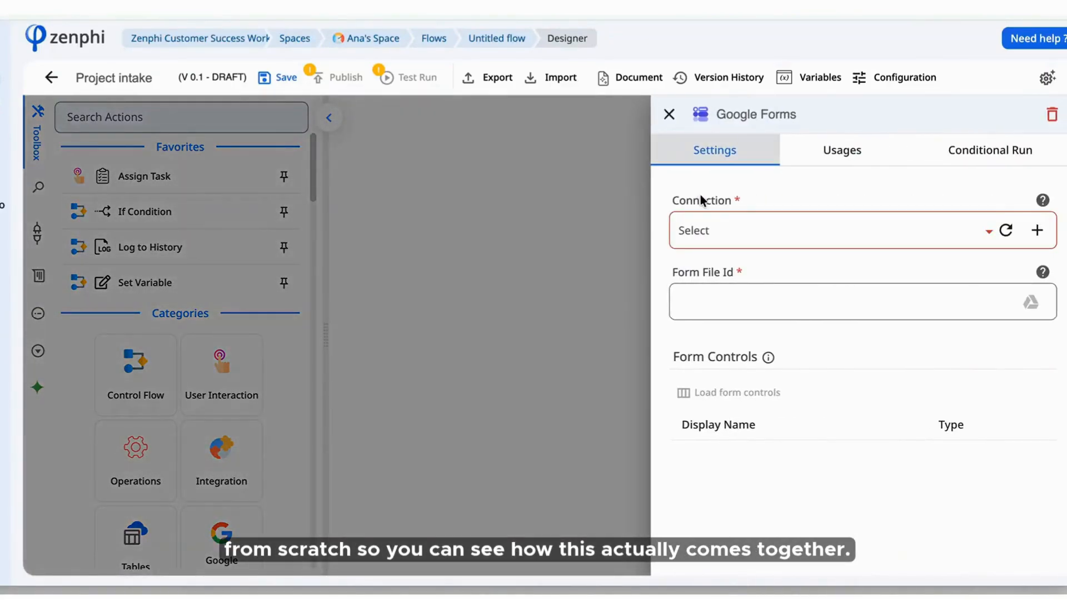
{"action": "left_click", "coordinate": [727, 230]}
{"action": "left_click", "coordinate": [739, 303]}
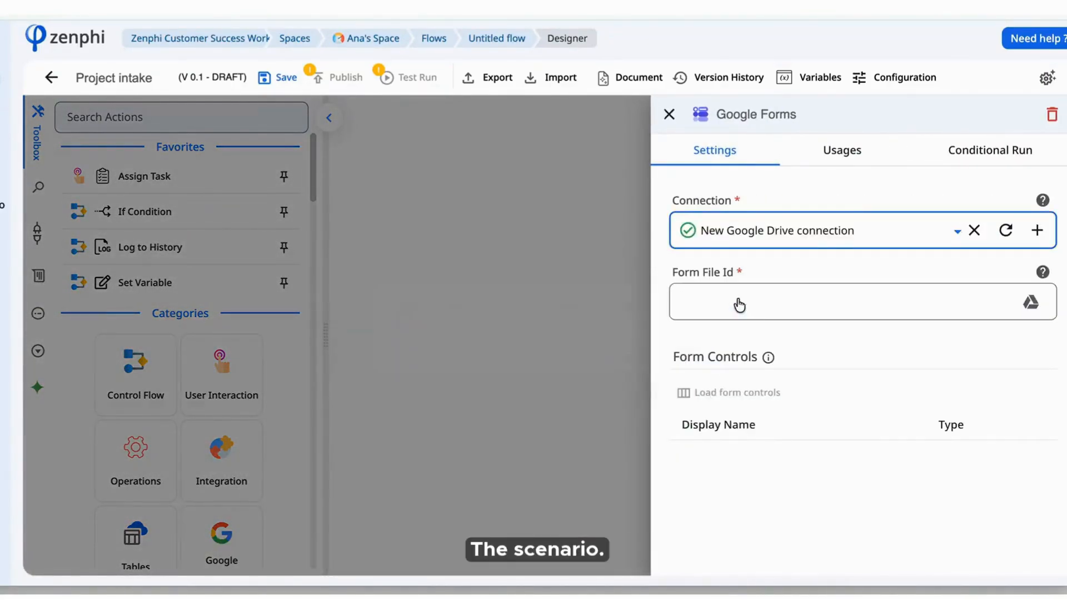
{"action": "left_click", "coordinate": [1030, 305]}
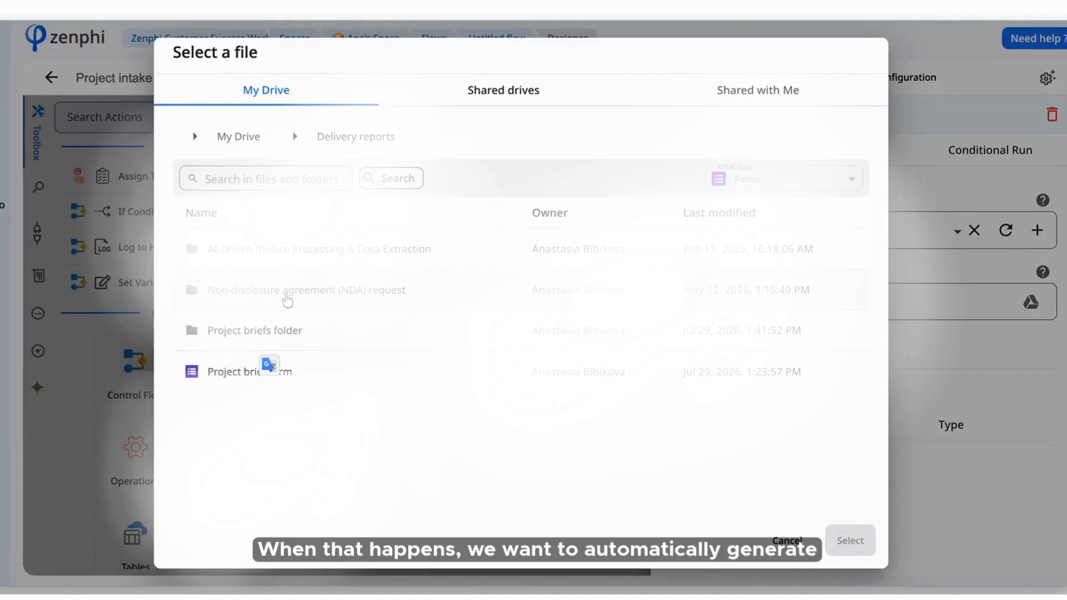
{"action": "left_click", "coordinate": [241, 373]}
{"action": "left_click", "coordinate": [852, 539]}
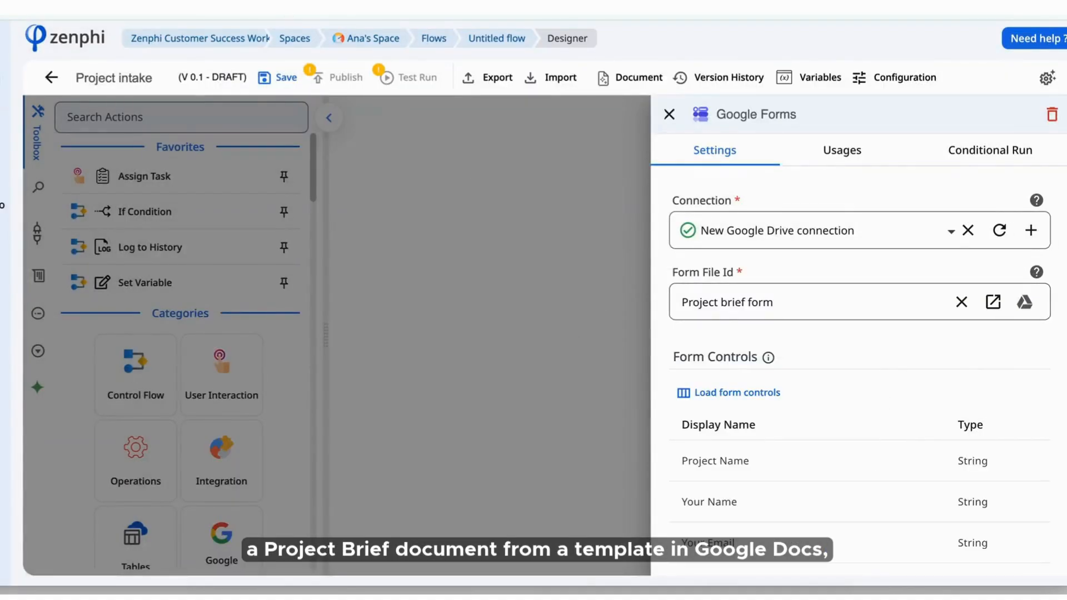
Review the Project brief form's questions in Google Forms, from Project Name through the priority, dates, budget and project description fields
{"action": "left_click", "coordinate": [267, 4]}
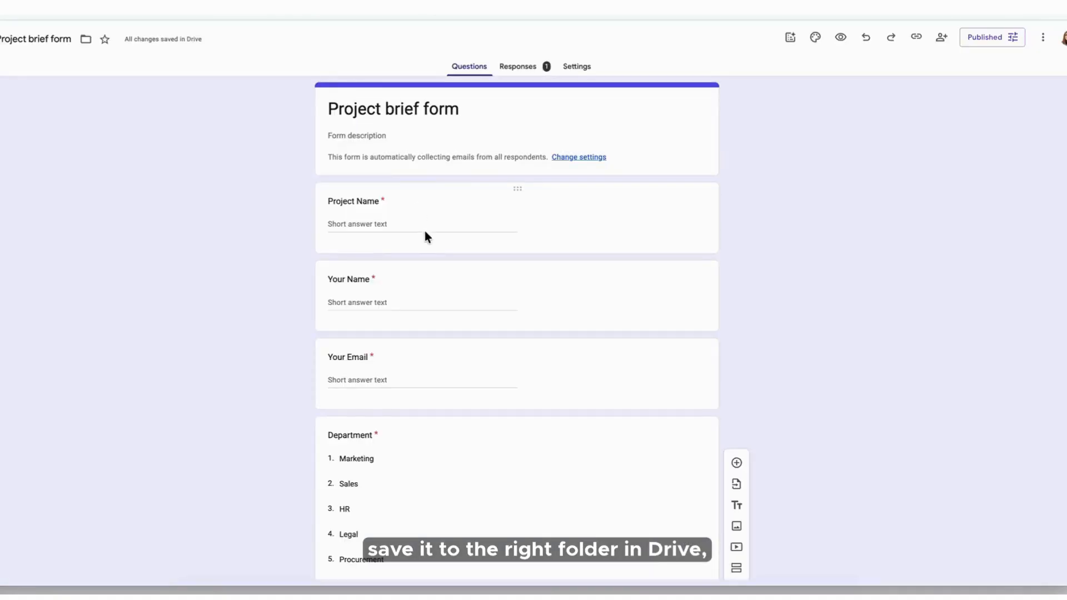
{"action": "scroll", "coordinate": [422, 227], "scroll_direction": "down", "scroll_amount": 3}
{"action": "scroll", "coordinate": [422, 229], "scroll_direction": "down", "scroll_amount": 2}
{"action": "scroll", "coordinate": [422, 228], "scroll_direction": "up", "scroll_amount": 2}
{"action": "scroll", "coordinate": [422, 229], "scroll_direction": "down", "scroll_amount": 4}
{"action": "scroll", "coordinate": [422, 227], "scroll_direction": "down", "scroll_amount": 5}
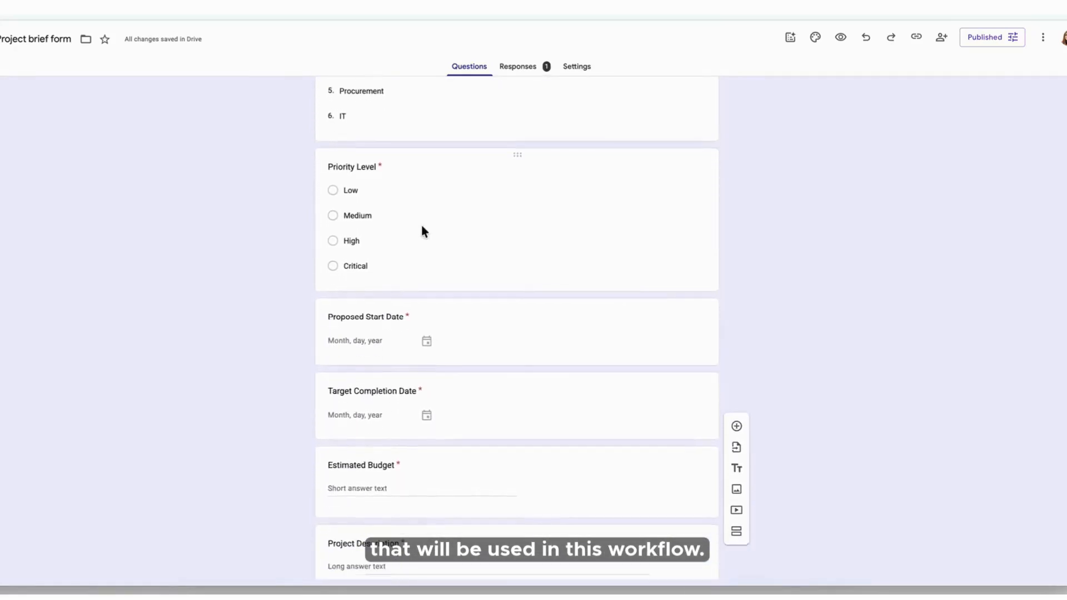
{"action": "scroll", "coordinate": [421, 225], "scroll_direction": "down", "scroll_amount": 2}
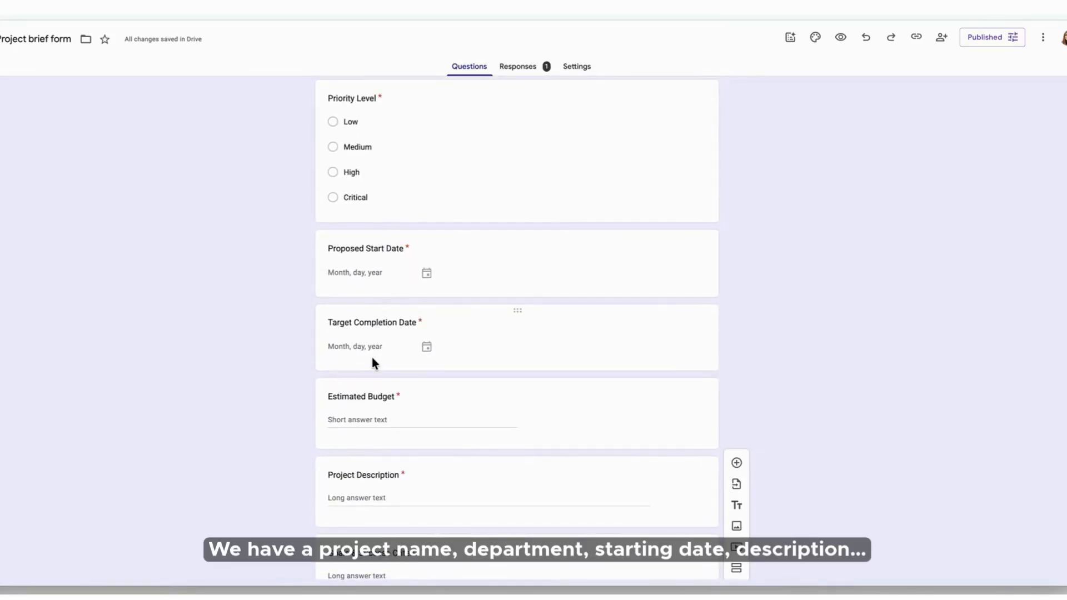
{"action": "scroll", "coordinate": [372, 358], "scroll_direction": "down", "scroll_amount": 8}
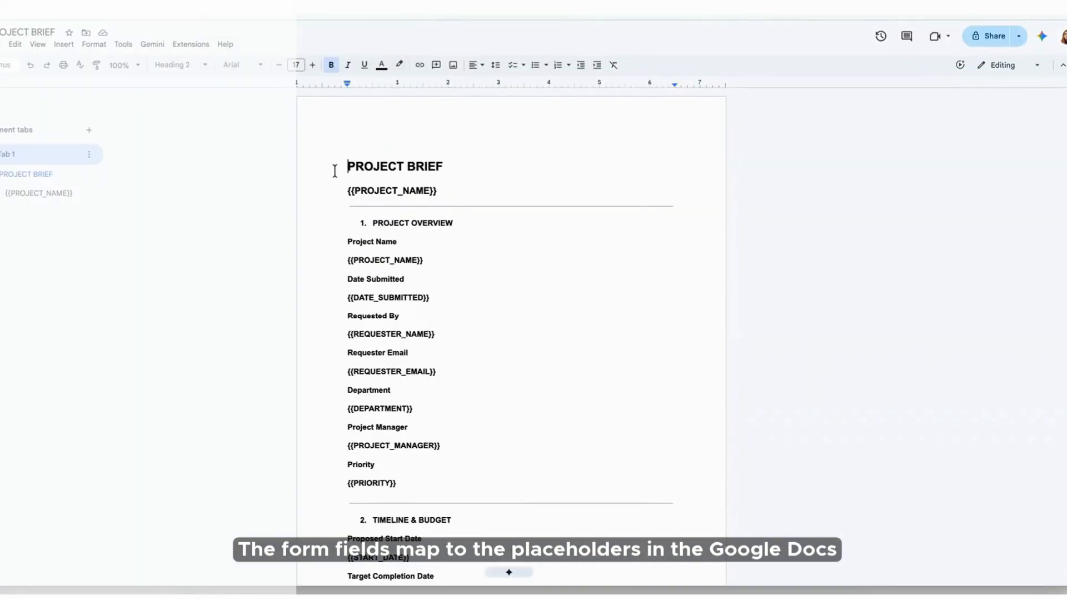
Examine the placeholders in the PROJECT BRIEF document template and the form controls listed in the flow's Google Forms trigger
{"action": "scroll", "coordinate": [388, 171], "scroll_direction": "down", "scroll_amount": 5}
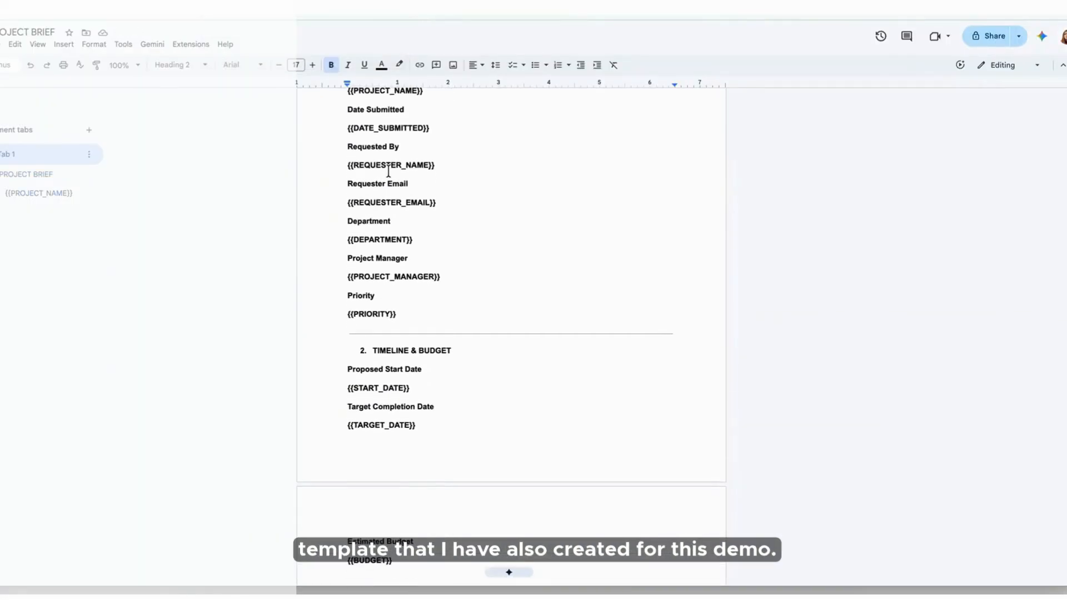
{"action": "scroll", "coordinate": [388, 171], "scroll_direction": "down", "scroll_amount": 3}
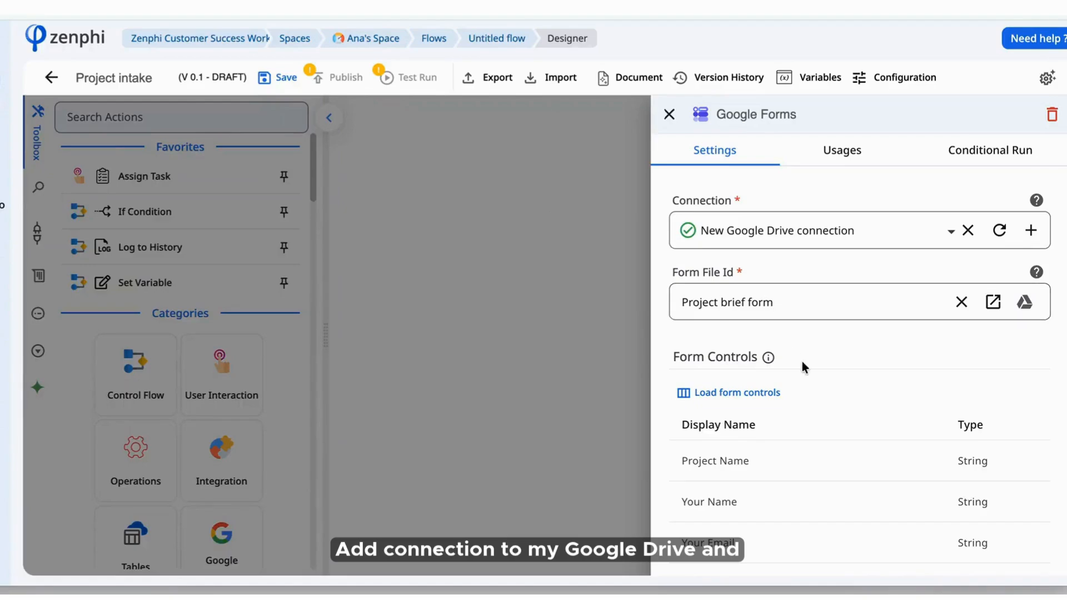
{"action": "scroll", "coordinate": [803, 366], "scroll_direction": "down", "scroll_amount": 2}
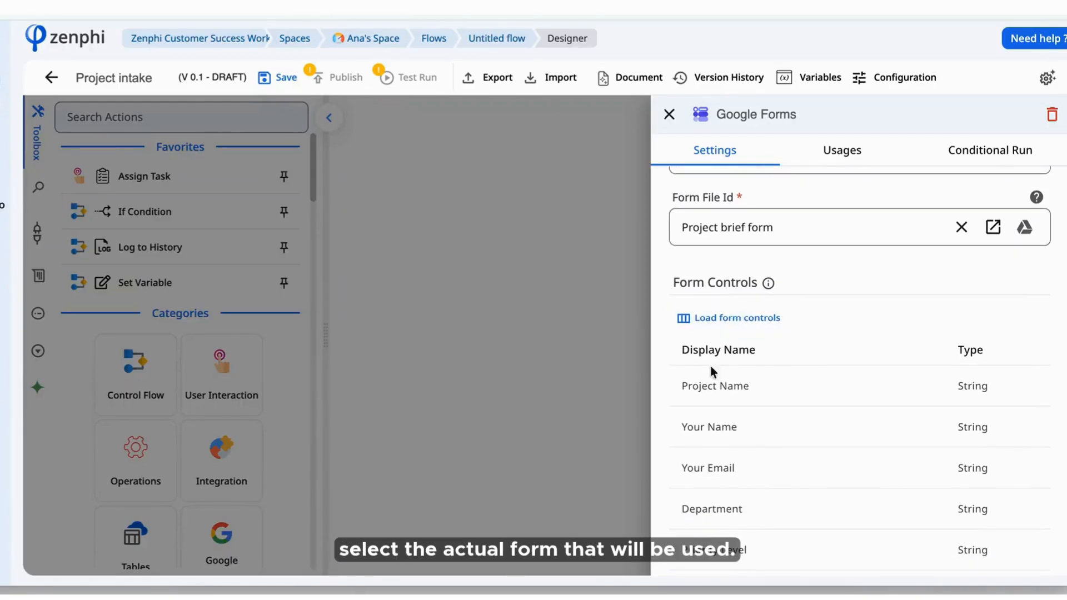
{"action": "scroll", "coordinate": [886, 354], "scroll_direction": "down", "scroll_amount": 10}
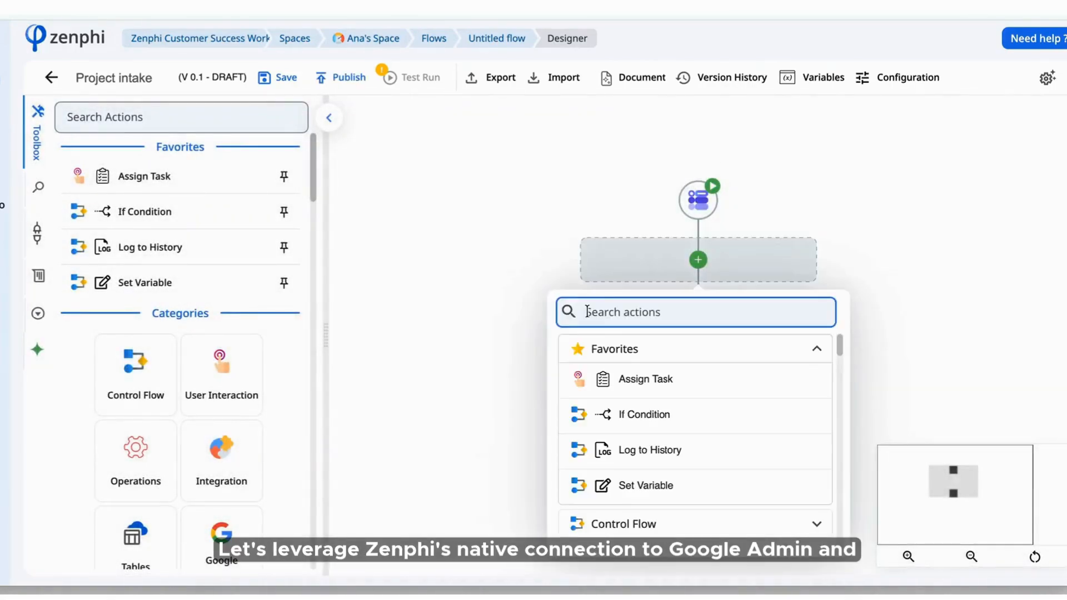
Add a Find Manager action directly after the Google Forms trigger
{"action": "type", "text": "find ma"}
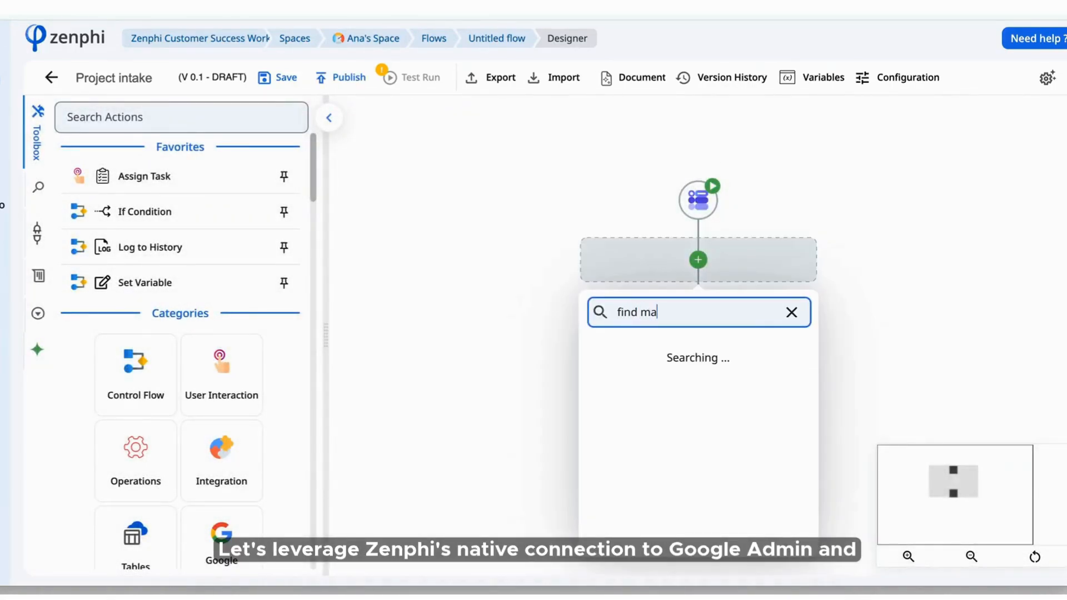
{"action": "type", "text": "na"}
{"action": "left_click", "coordinate": [669, 351]}
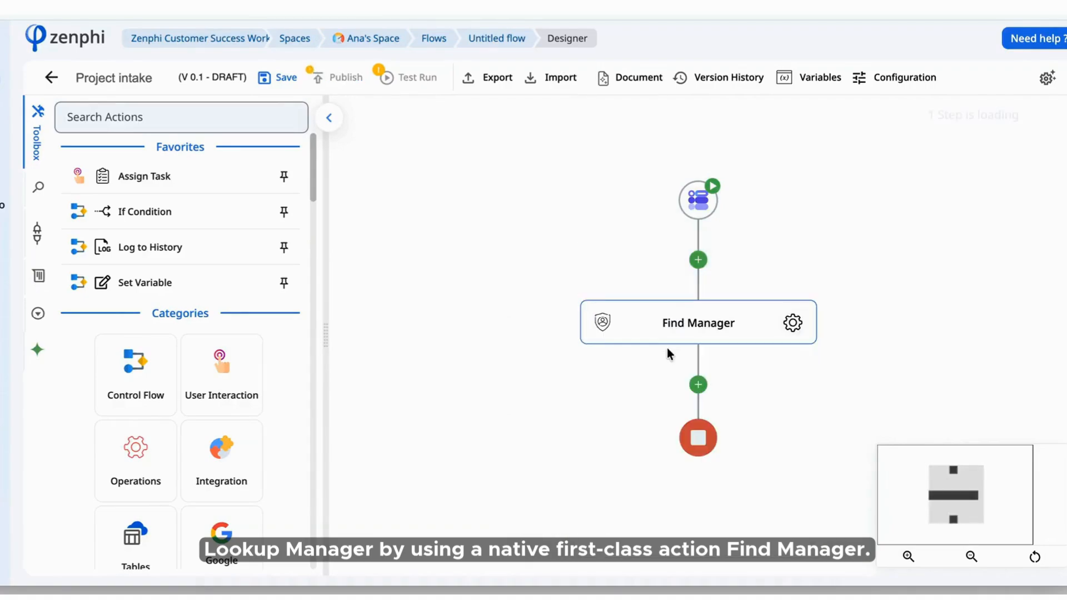
Configure Find Manager with the New Google Directory connection and the trigger's Your Email answer as the user's email
{"action": "left_click", "coordinate": [792, 322]}
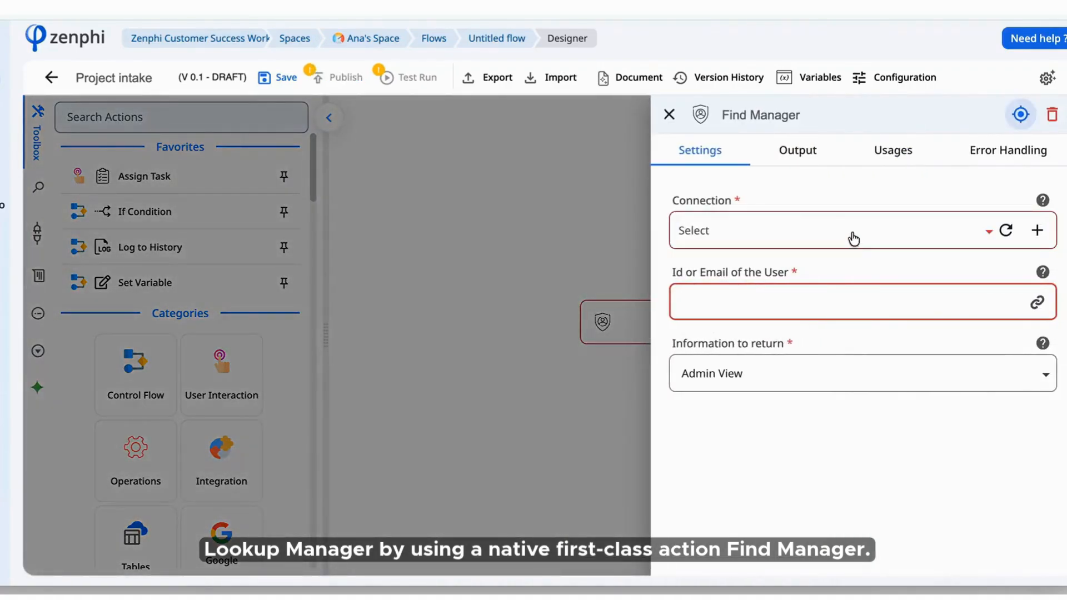
{"action": "left_click", "coordinate": [793, 229]}
{"action": "left_click", "coordinate": [752, 303]}
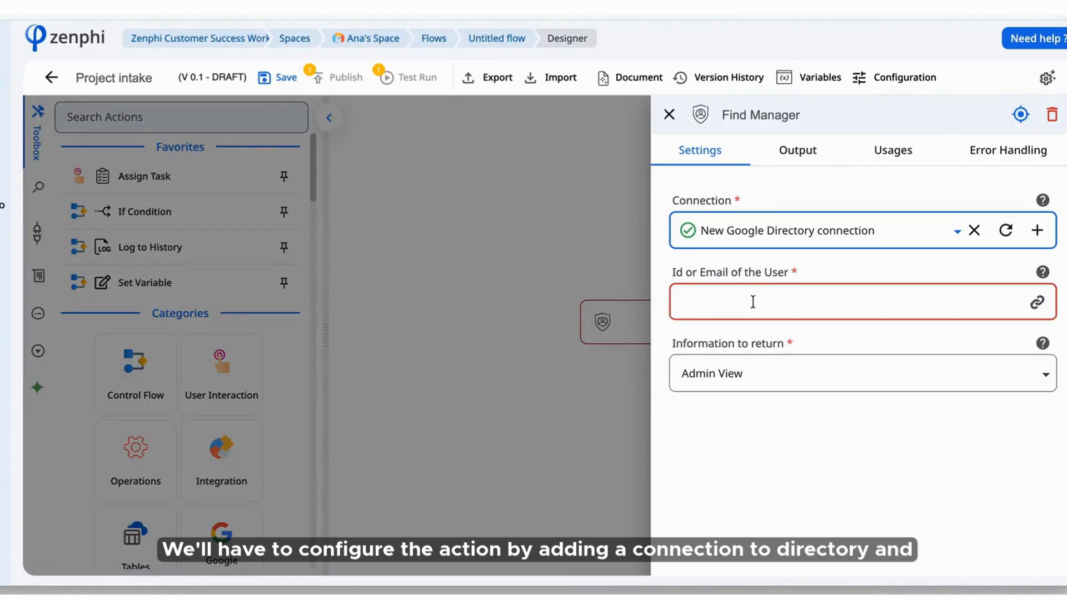
{"action": "left_click", "coordinate": [1037, 302]}
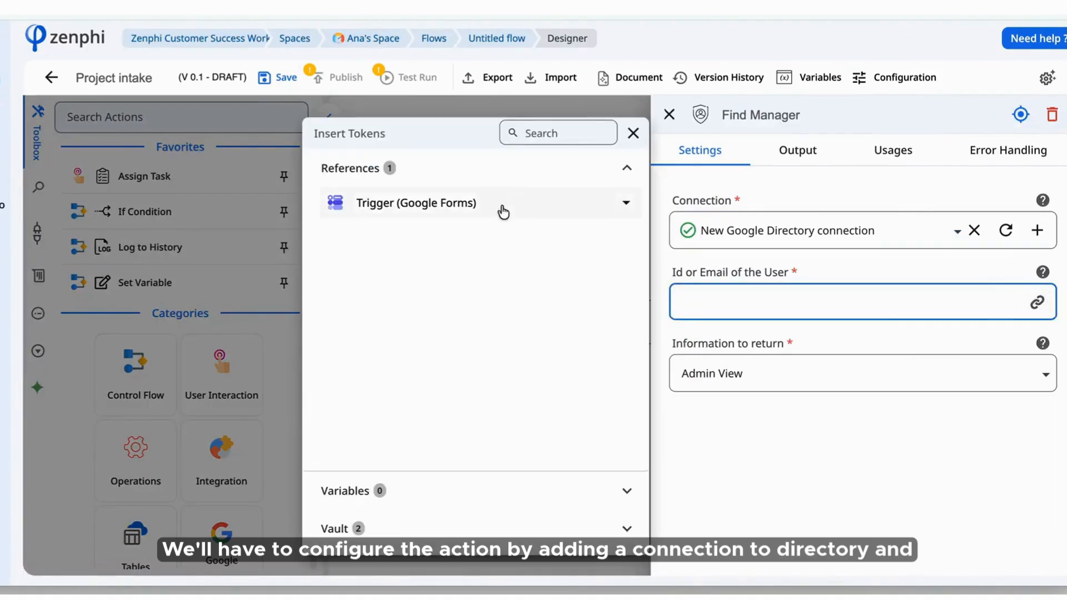
{"action": "left_click", "coordinate": [625, 202]}
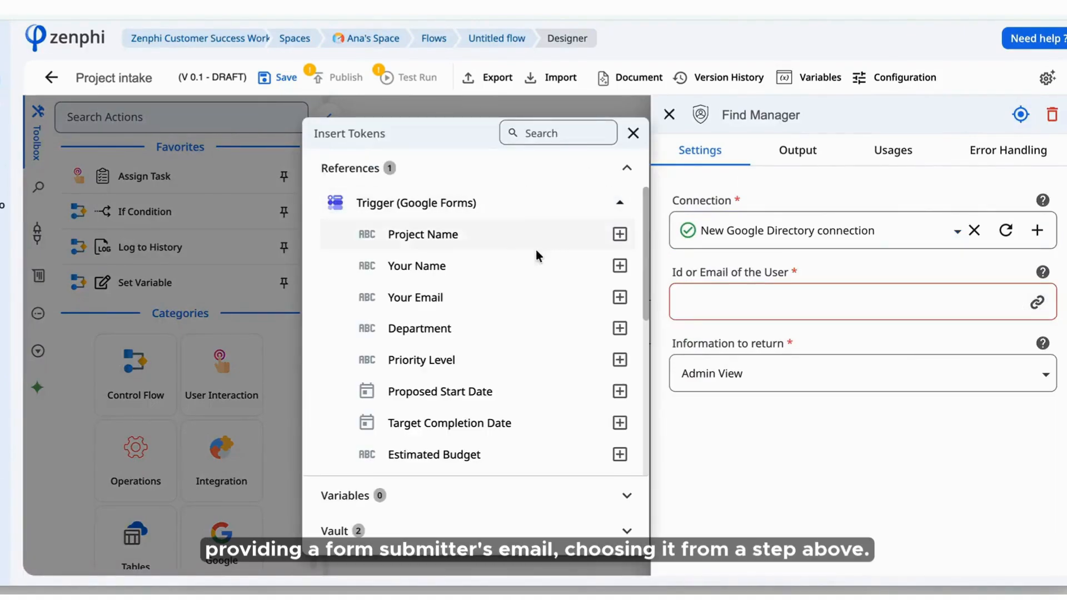
{"action": "left_click", "coordinate": [620, 298]}
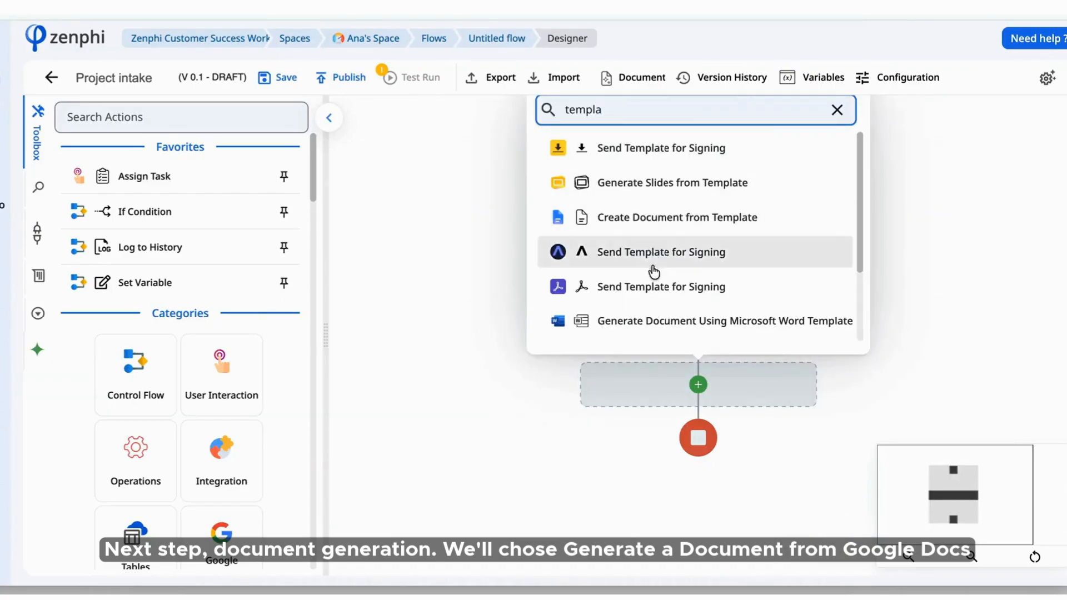
Add Create Document from Template after Find Manager, using the PROJECT BRIEF file as template and the Project briefs folder as destination
{"action": "left_click", "coordinate": [662, 221]}
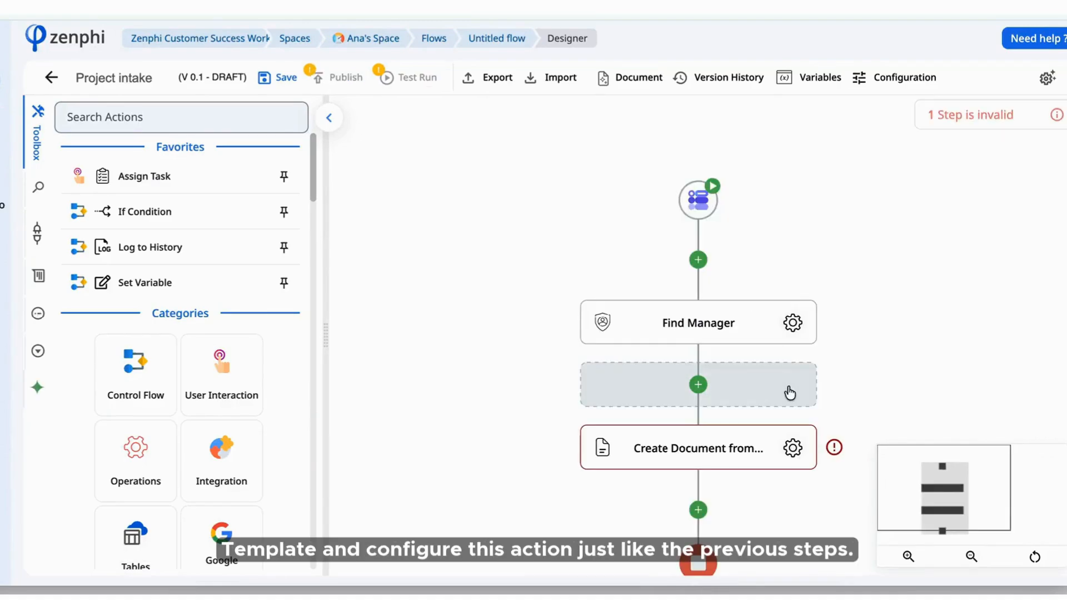
{"action": "left_click", "coordinate": [788, 452]}
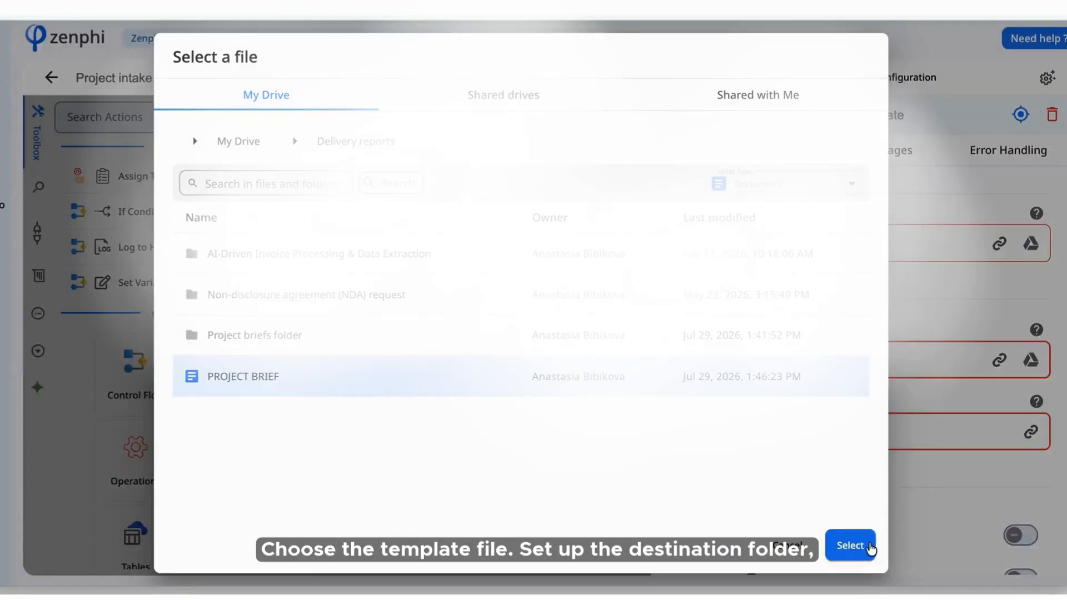
{"action": "left_click", "coordinate": [867, 549]}
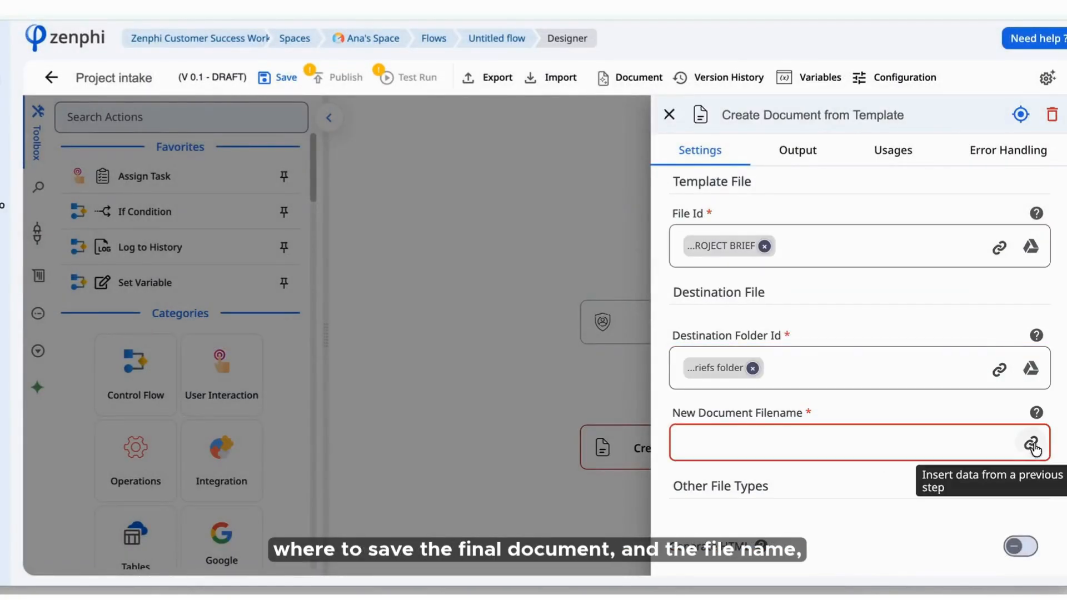
Build the new document's filename from the trigger's Project Name, the word "by" and Your Email, and enable PDF generation
{"action": "left_click", "coordinate": [1030, 443]}
{"action": "left_click", "coordinate": [620, 238]}
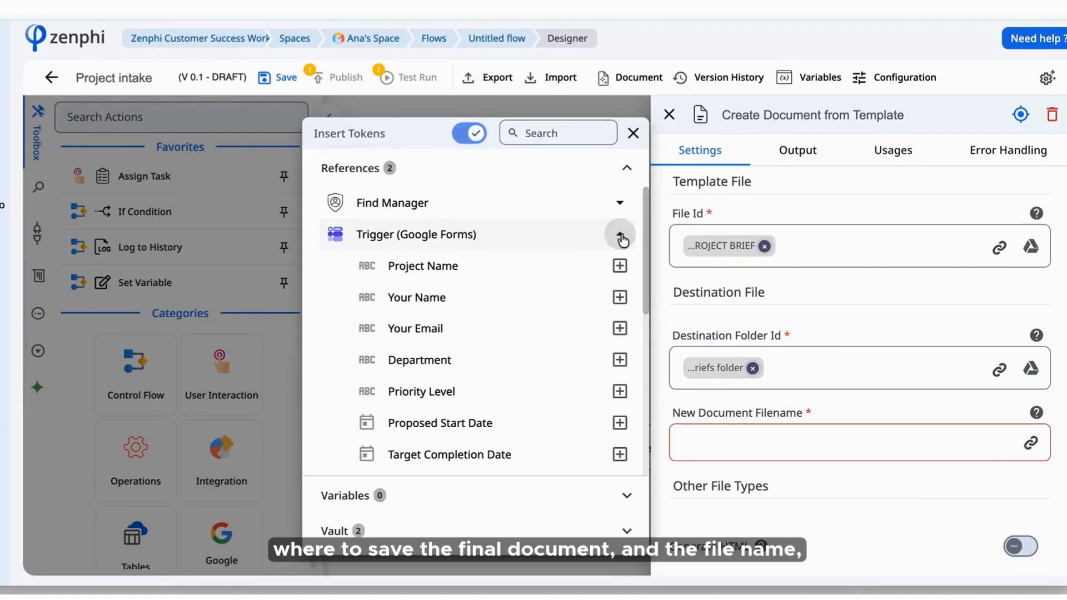
{"action": "left_click", "coordinate": [620, 265]}
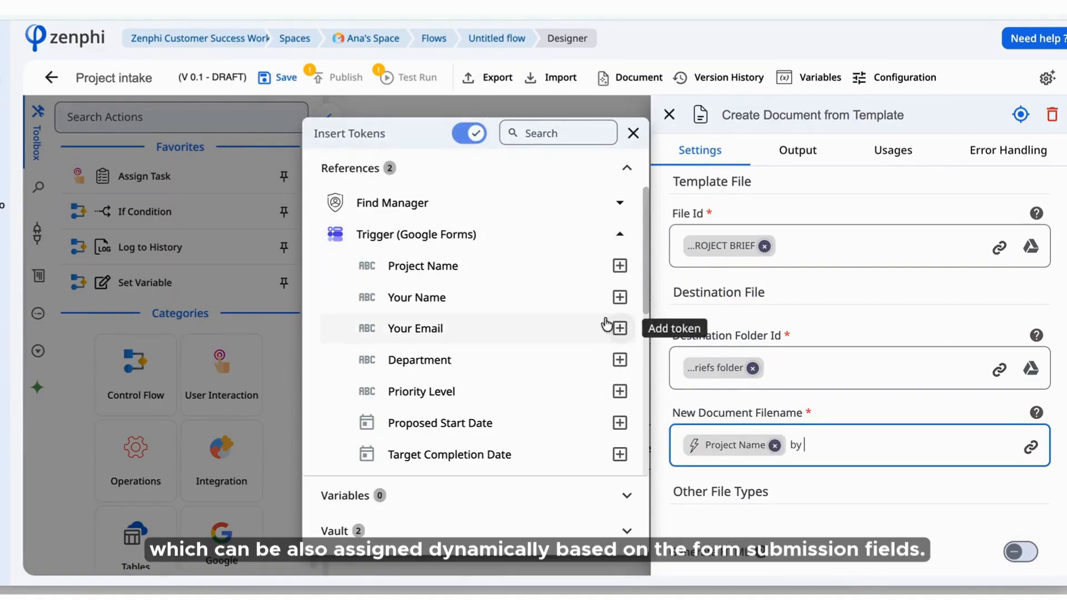
{"action": "left_click", "coordinate": [619, 329]}
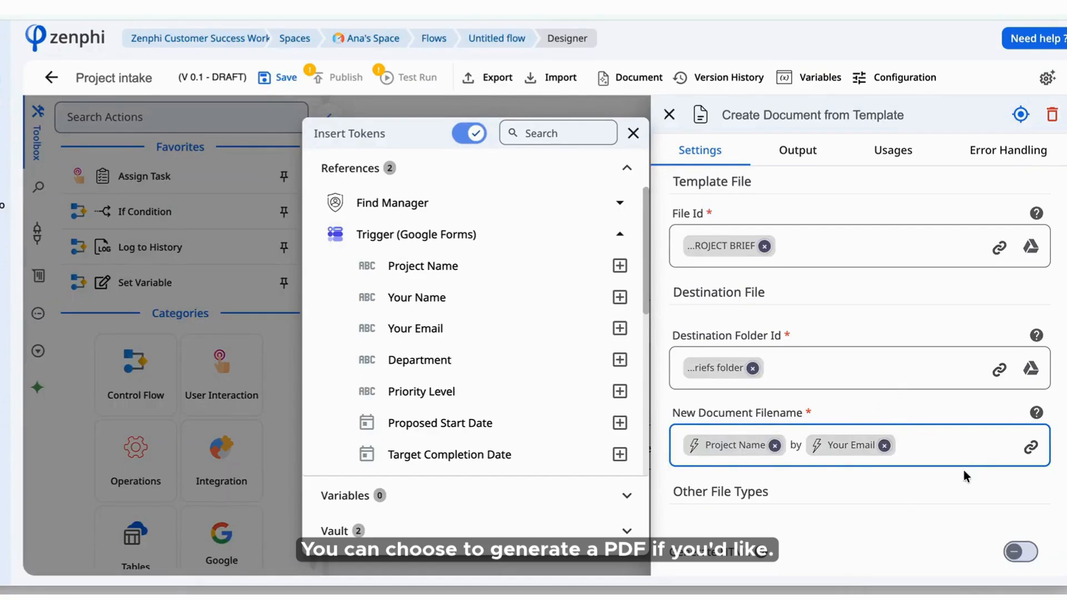
{"action": "left_click", "coordinate": [916, 508]}
{"action": "scroll", "coordinate": [916, 508], "scroll_direction": "down", "scroll_amount": 5}
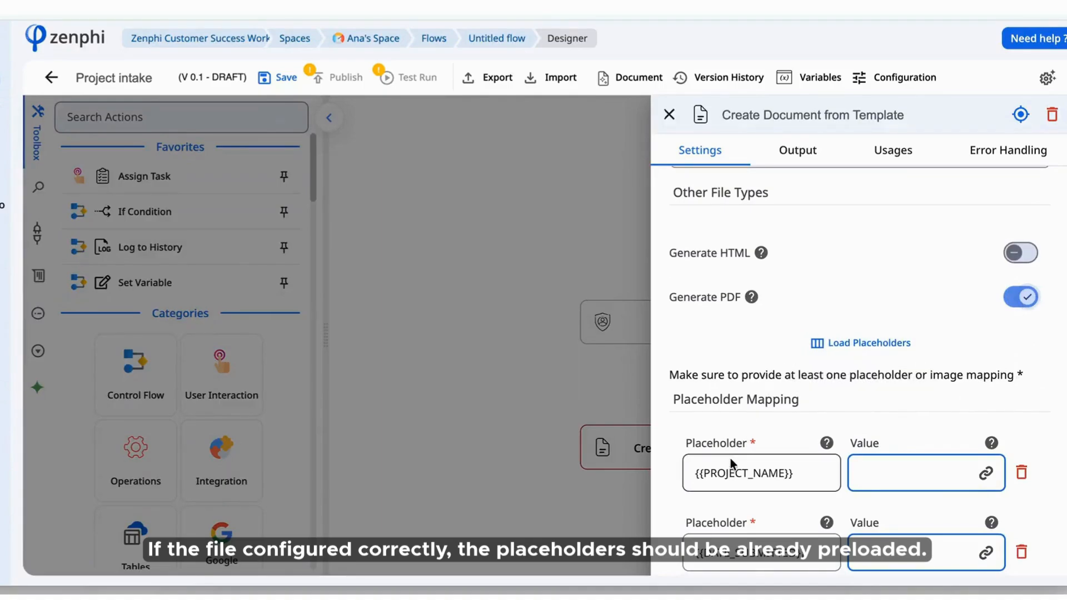
Map the template placeholders to the matching form answers, using Find Manager's Name for {{PROJECT_MANAGER}}, and close the document settings
{"action": "scroll", "coordinate": [775, 366], "scroll_direction": "down", "scroll_amount": 1}
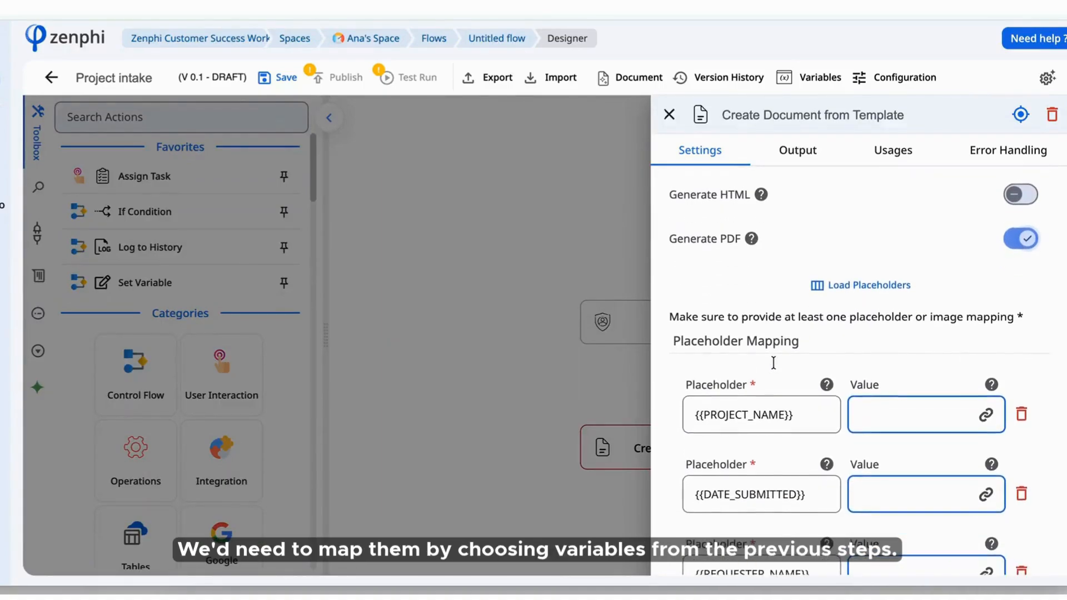
{"action": "left_click", "coordinate": [840, 282]}
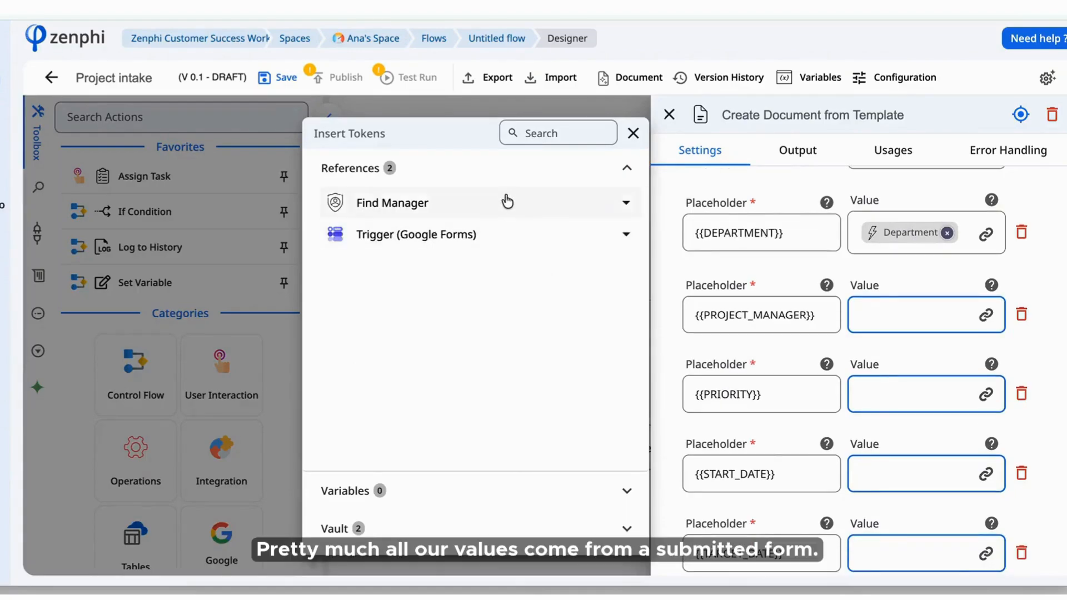
{"action": "left_click", "coordinate": [507, 201]}
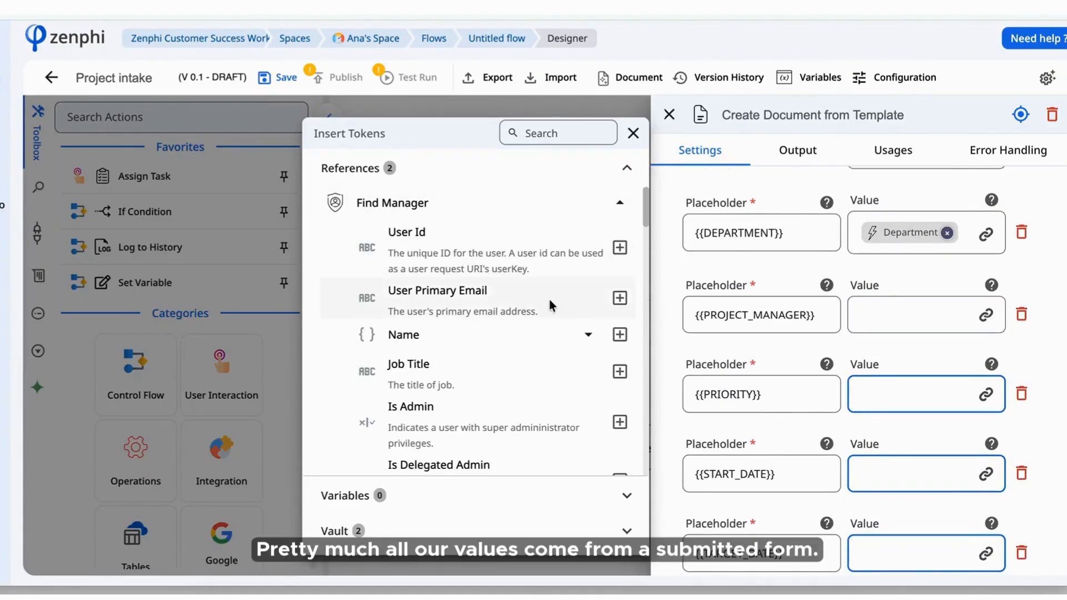
{"action": "left_click", "coordinate": [619, 337]}
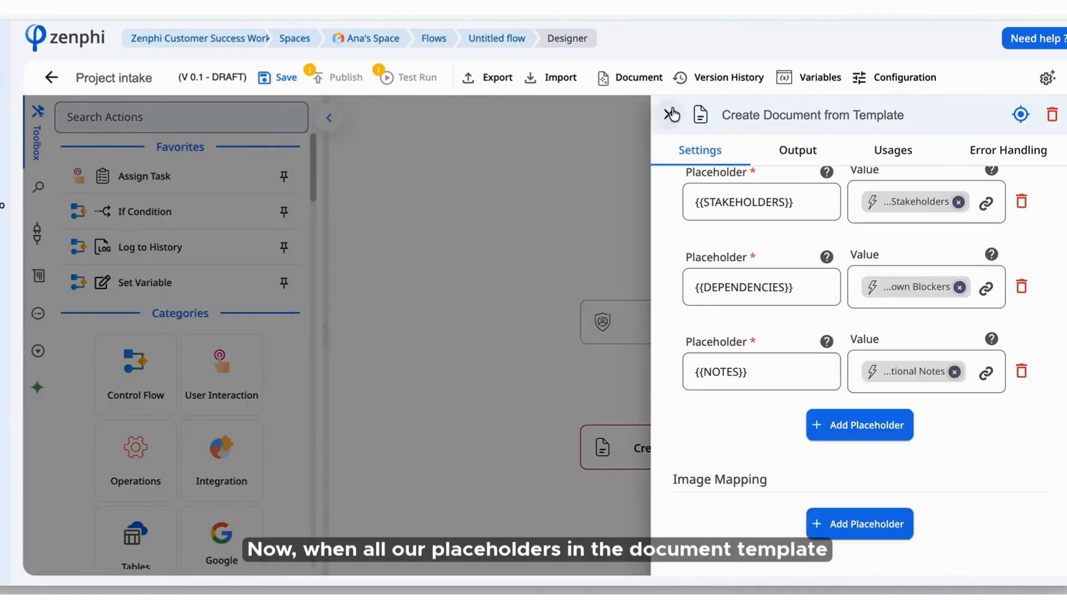
{"action": "left_click", "coordinate": [670, 113]}
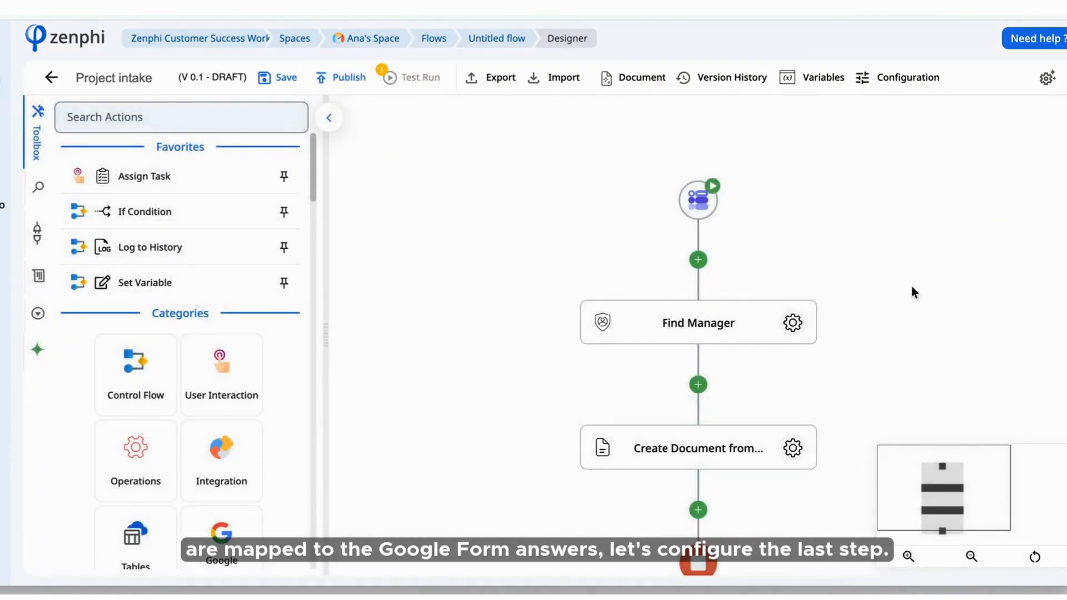
Add a Gmail Send Email action after Create Document from Template, just before the end of the flow
{"action": "left_click_drag", "start_coordinate": [892, 350], "coordinate": [862, 148]}
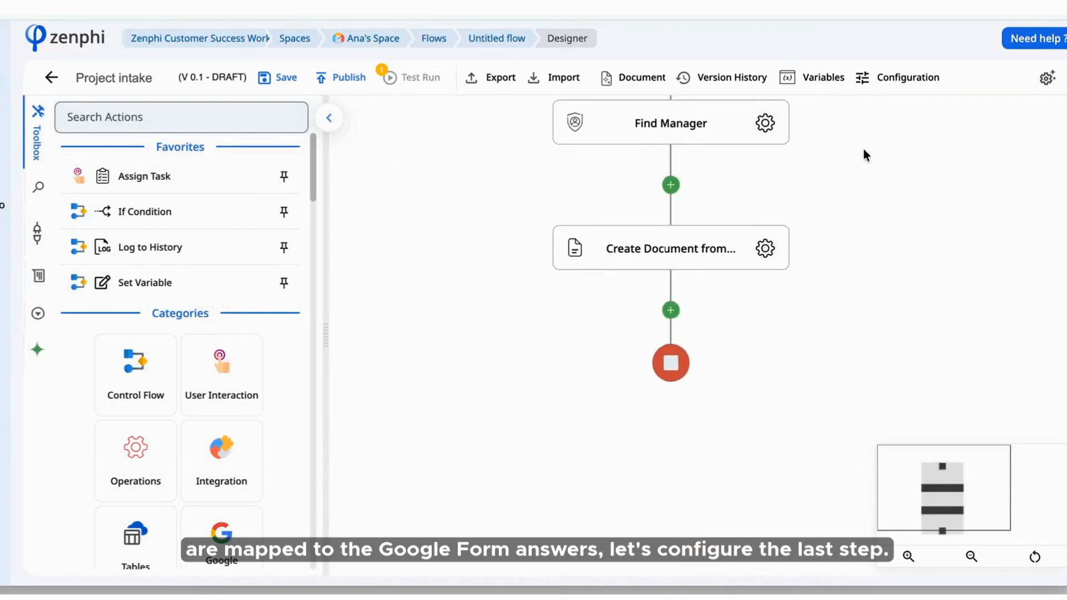
{"action": "left_click", "coordinate": [672, 301]}
{"action": "type", "text": "ema"}
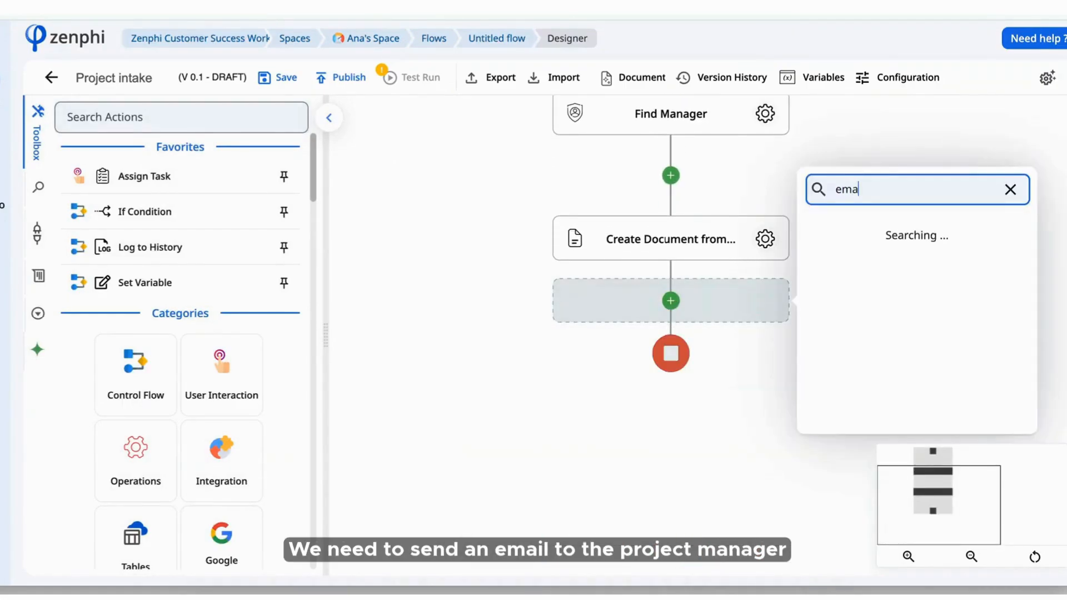
{"action": "double_click", "coordinate": [851, 191]}
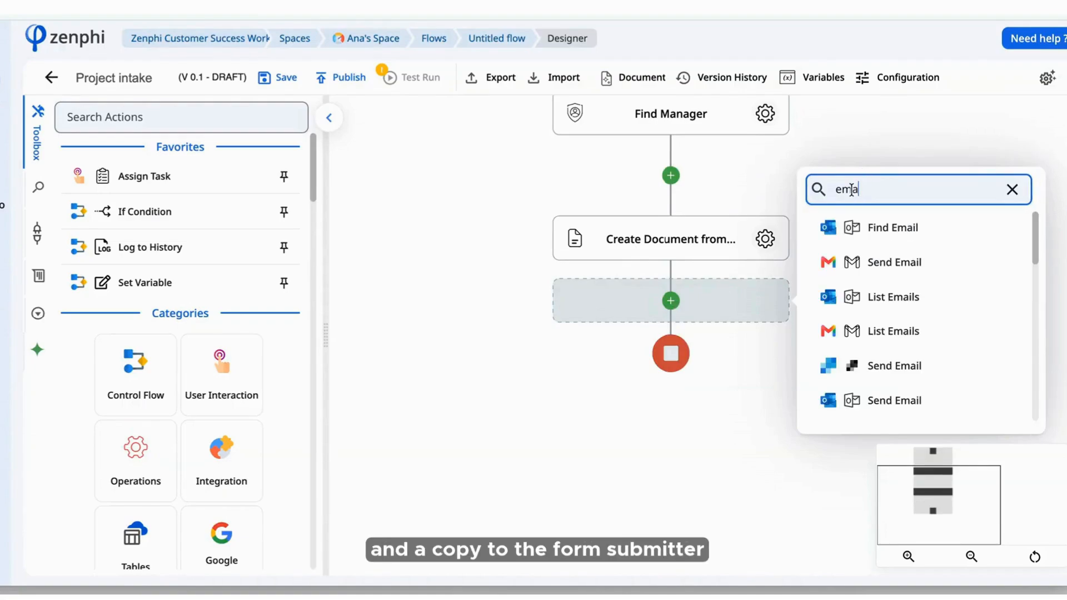
{"action": "left_click", "coordinate": [889, 270]}
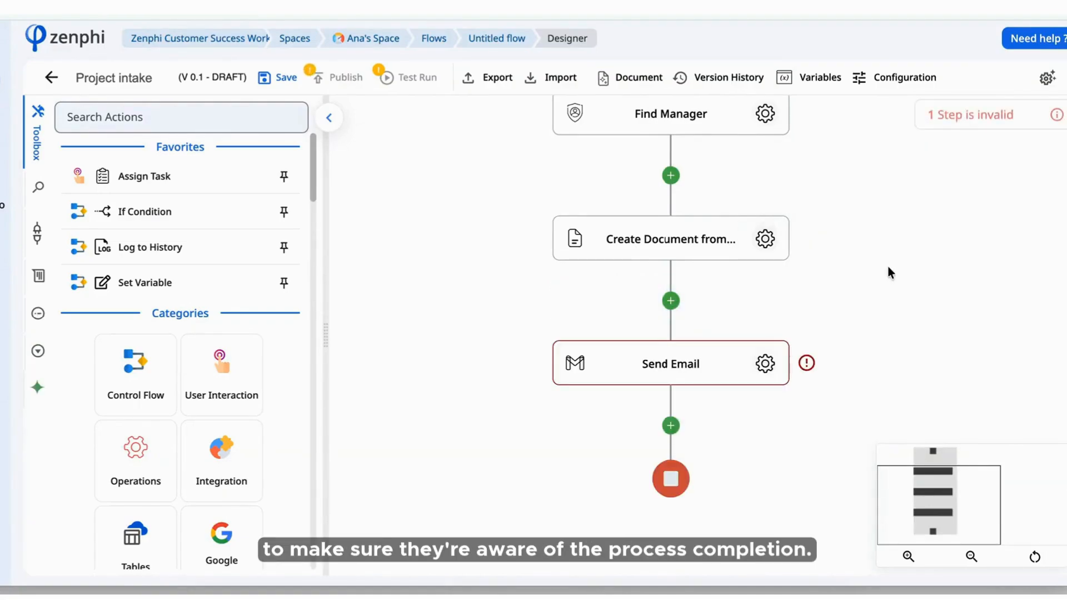
Set Send Email to the Gmail Send Email connection, addressed to Find Manager's User Primary Email with the form's Your Email in CC
{"action": "left_click", "coordinate": [765, 363]}
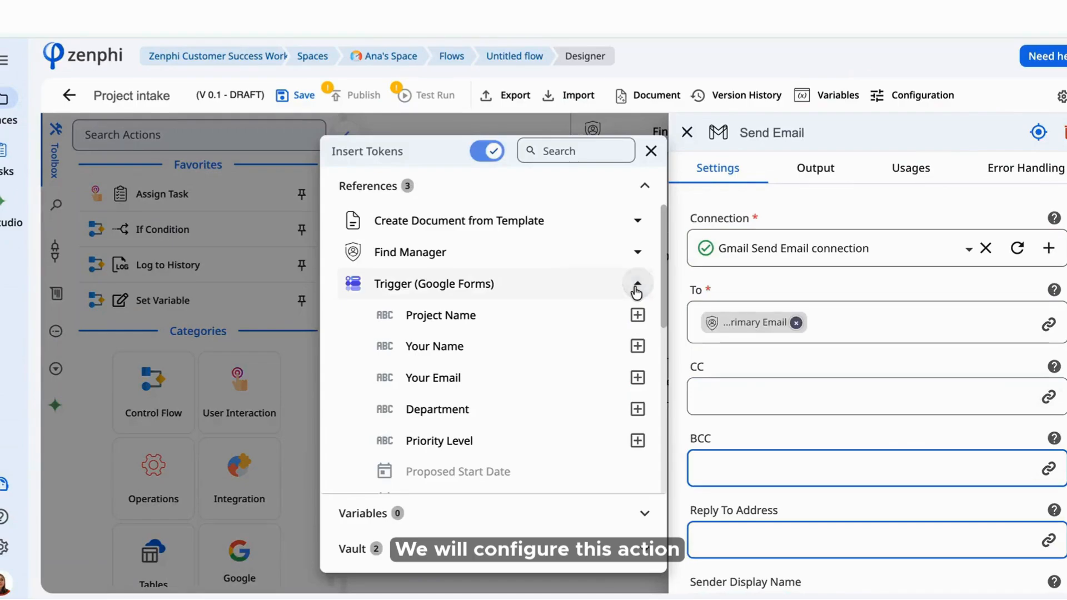
{"action": "left_click", "coordinate": [637, 377]}
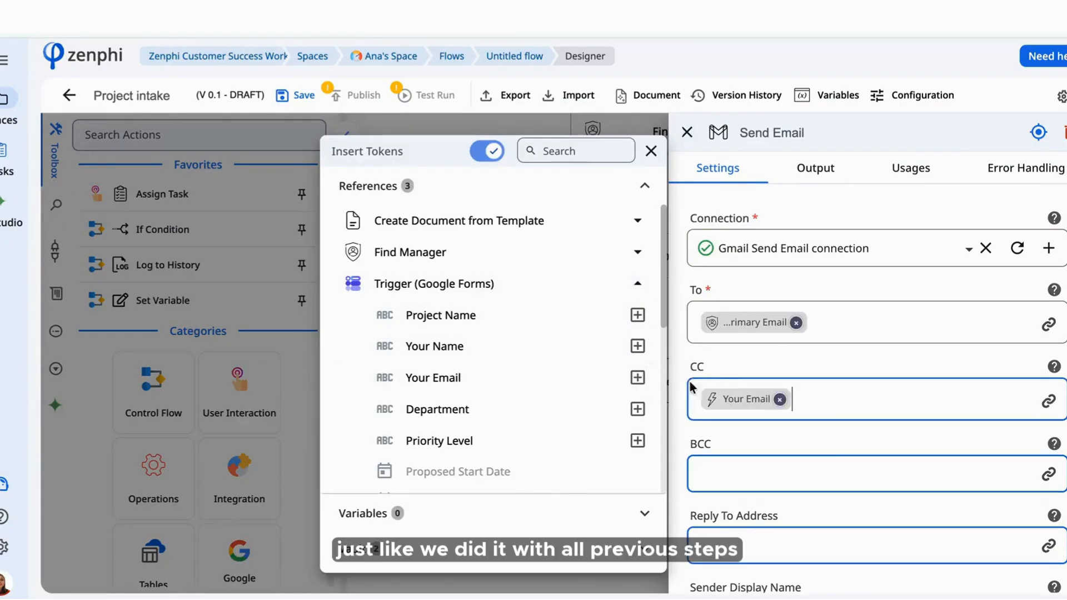
{"action": "left_click", "coordinate": [807, 477]}
Give the email the subject "A new project brief created" and a confirmation body, attach Create Document from Template's PDF File, and close the settings
{"action": "scroll", "coordinate": [806, 473], "scroll_direction": "down", "scroll_amount": 5}
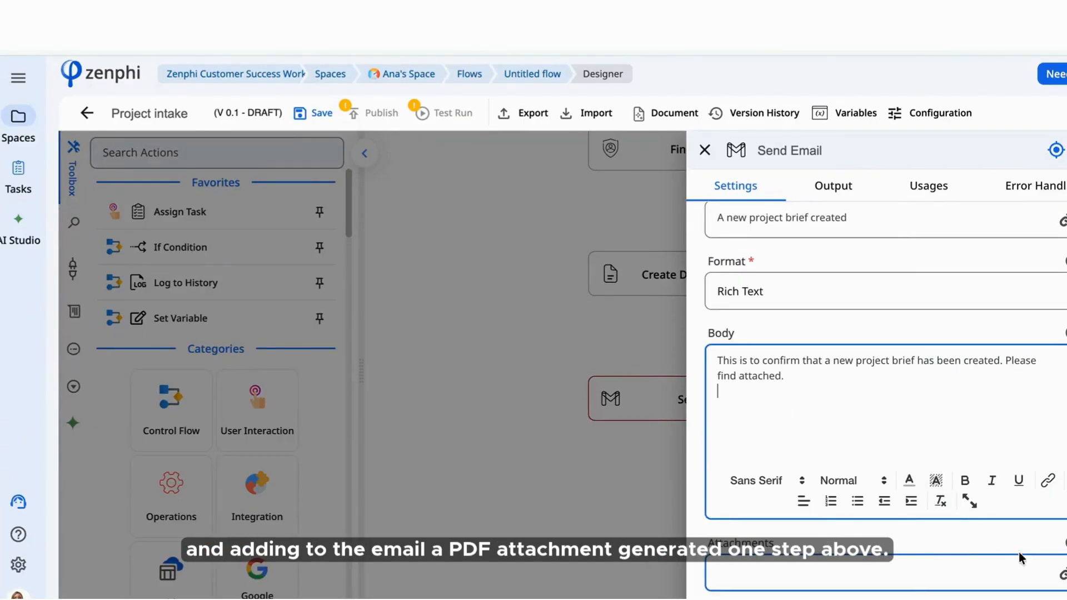
{"action": "left_click", "coordinate": [1059, 578]}
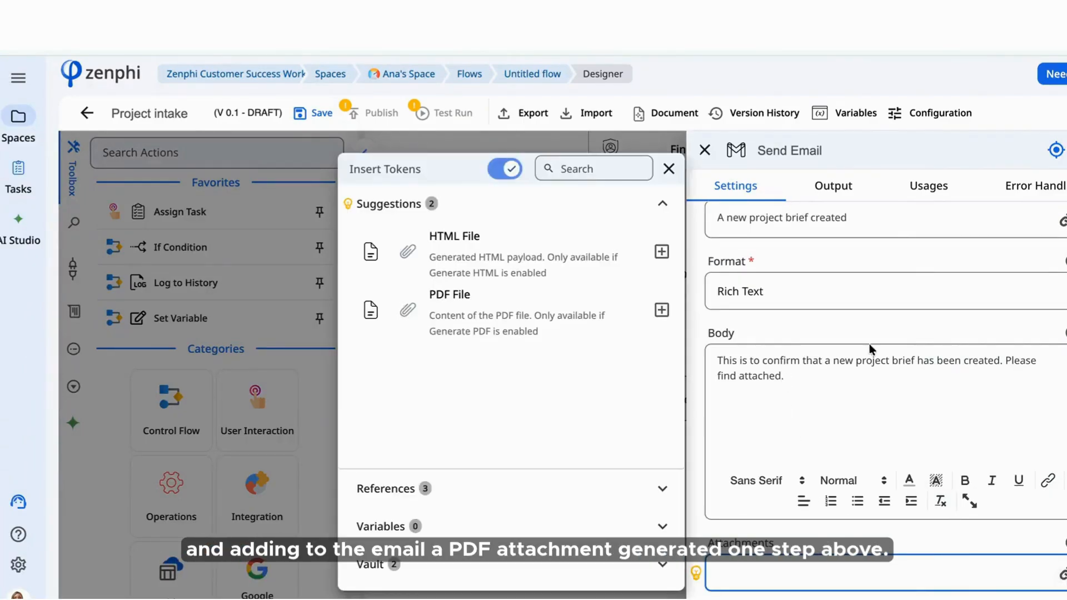
{"action": "left_click", "coordinate": [661, 309]}
{"action": "left_click", "coordinate": [821, 406]}
{"action": "scroll", "coordinate": [820, 406], "scroll_direction": "down", "scroll_amount": 3}
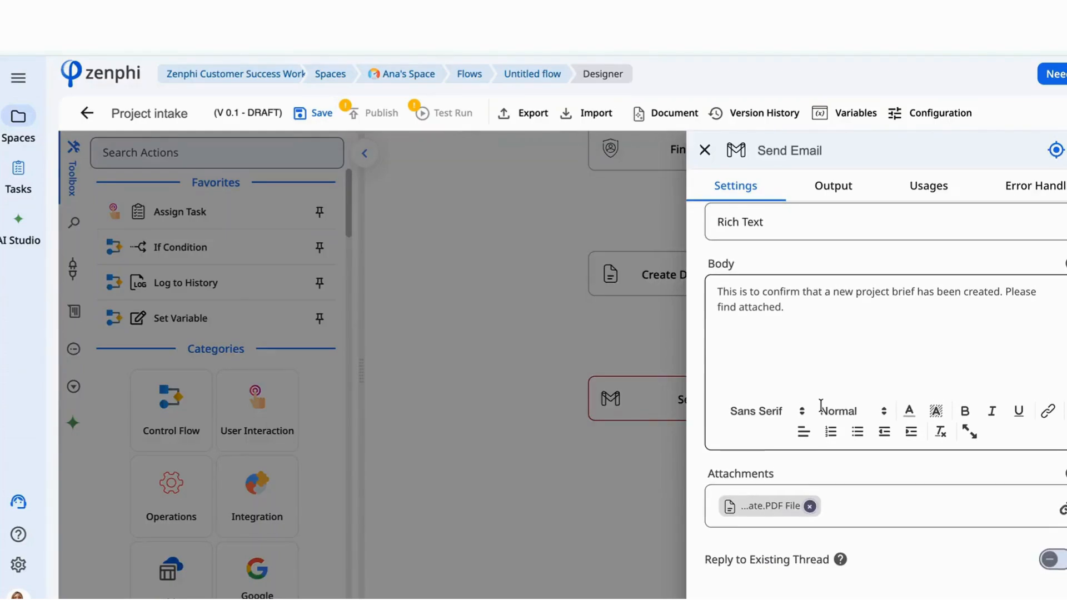
{"action": "left_click", "coordinate": [705, 150]}
Save the Project intake flow and start a test run
{"action": "left_click", "coordinate": [321, 115]}
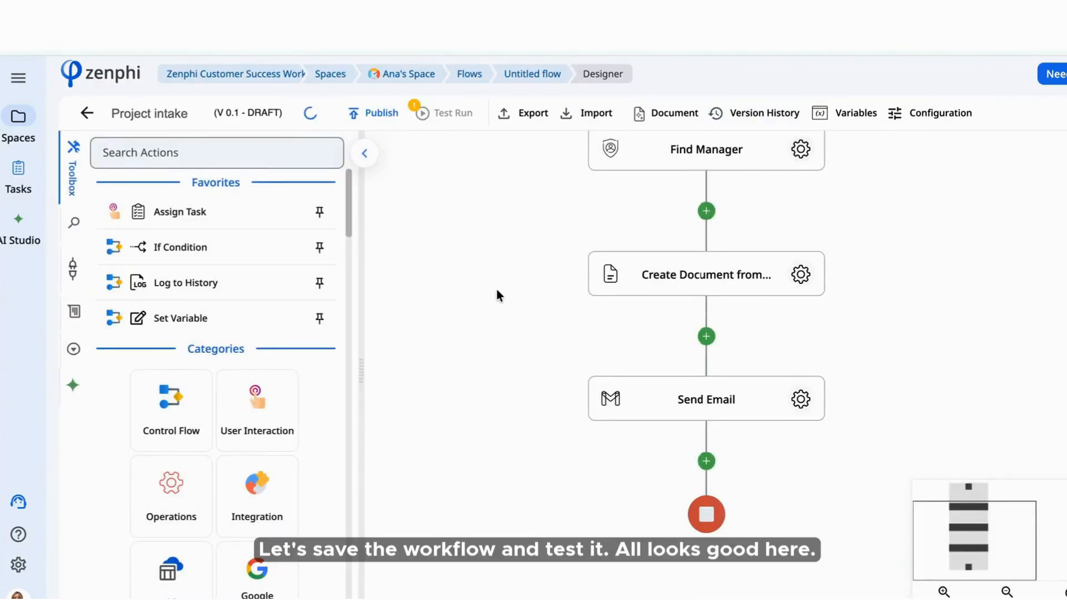
{"action": "left_click", "coordinate": [449, 113]}
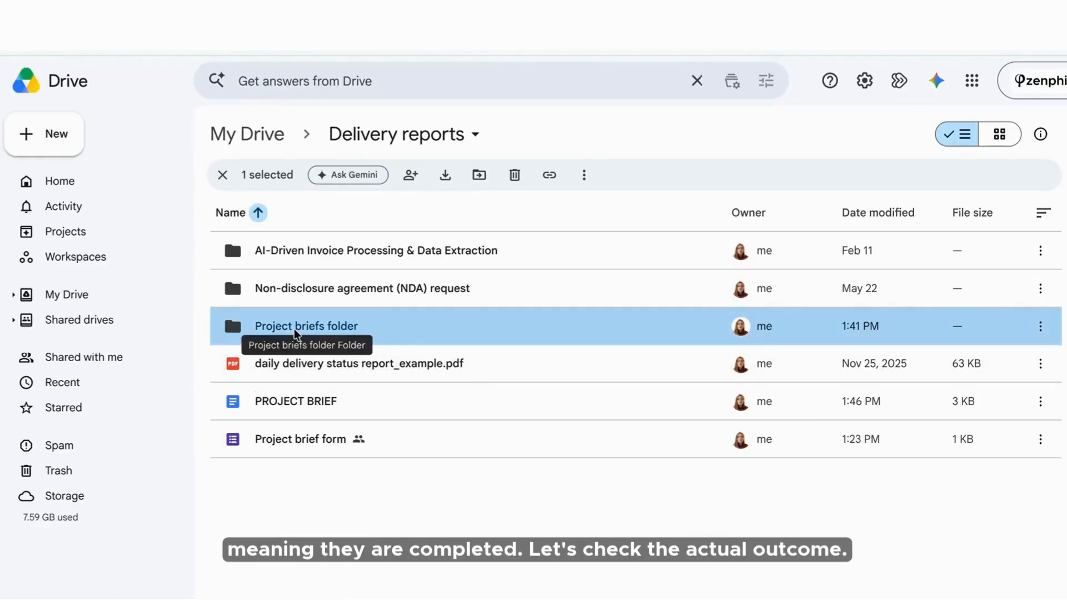
In Google Drive, open the generated PDF in Project briefs folder and examine the filled-in brief through to its end
{"action": "double_click", "coordinate": [295, 328]}
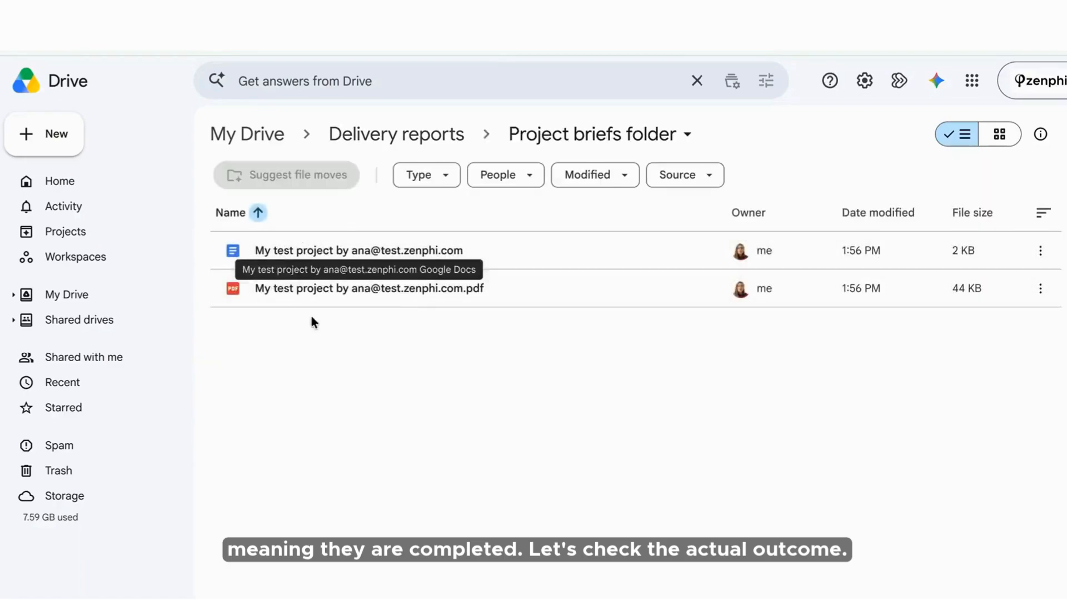
{"action": "double_click", "coordinate": [302, 290]}
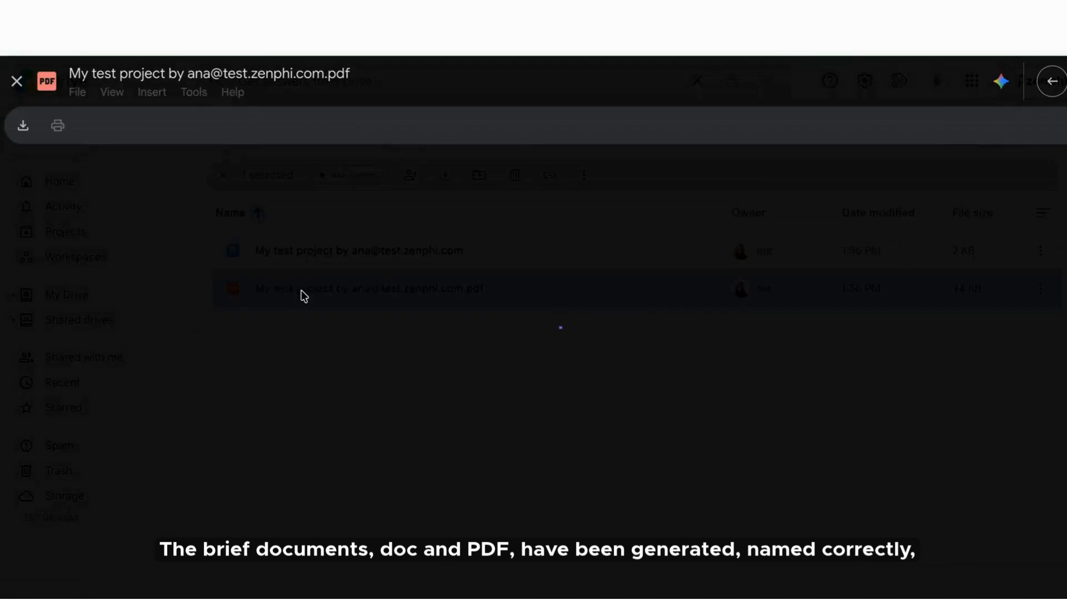
{"action": "scroll", "coordinate": [389, 260], "scroll_direction": "down", "scroll_amount": 2}
{"action": "scroll", "coordinate": [390, 263], "scroll_direction": "down", "scroll_amount": 2}
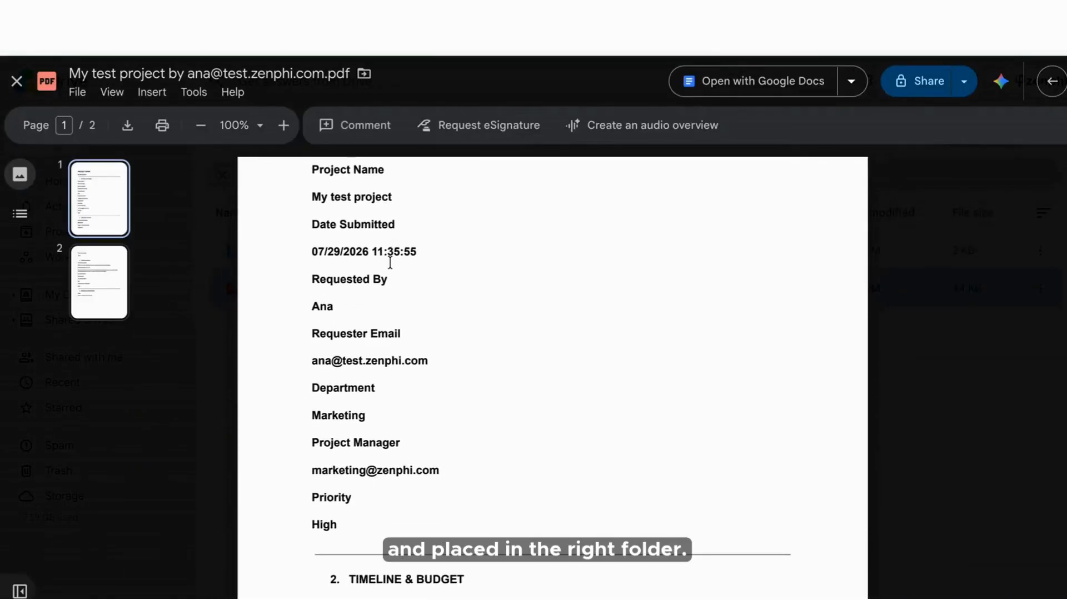
{"action": "scroll", "coordinate": [390, 262], "scroll_direction": "down", "scroll_amount": 5}
{"action": "scroll", "coordinate": [391, 262], "scroll_direction": "down", "scroll_amount": 7}
{"action": "scroll", "coordinate": [390, 262], "scroll_direction": "down", "scroll_amount": 2}
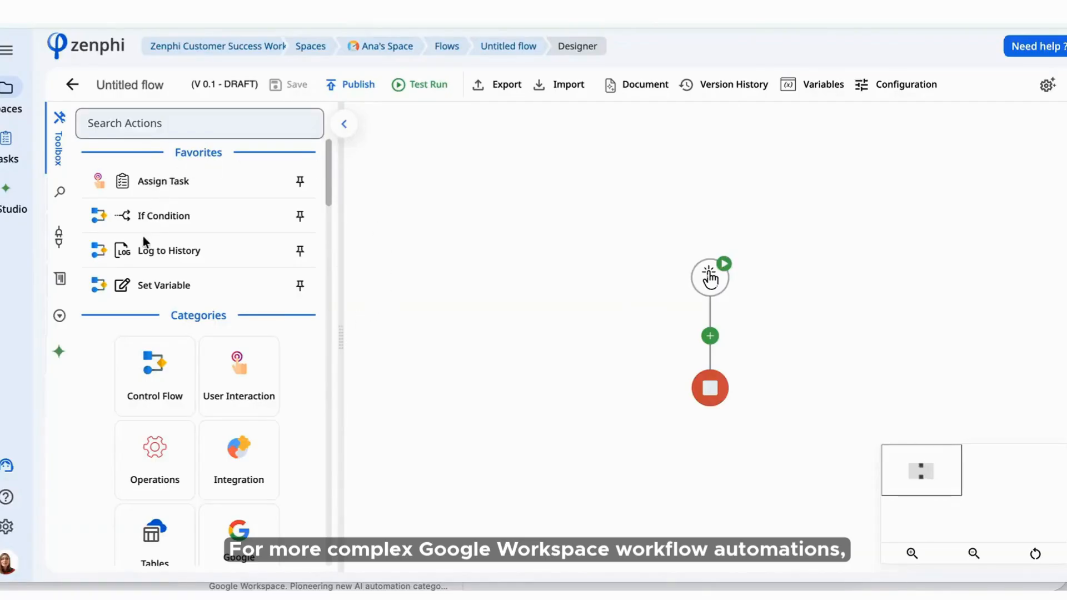
Rename the untitled blank flow in Zenphi to "New flow"
{"action": "double_click", "coordinate": [132, 85]}
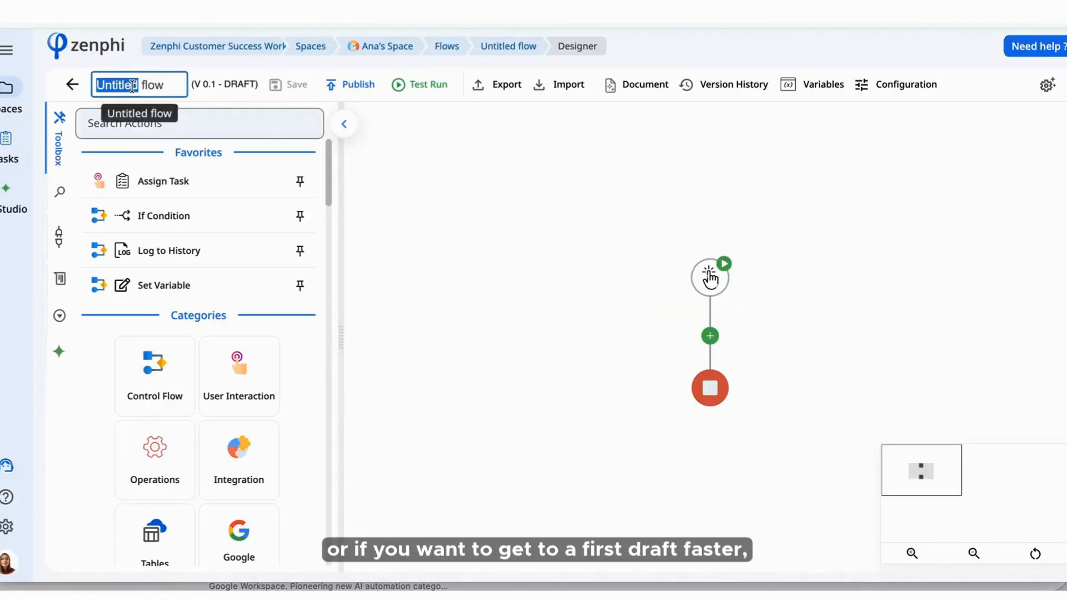
{"action": "type", "text": "New"}
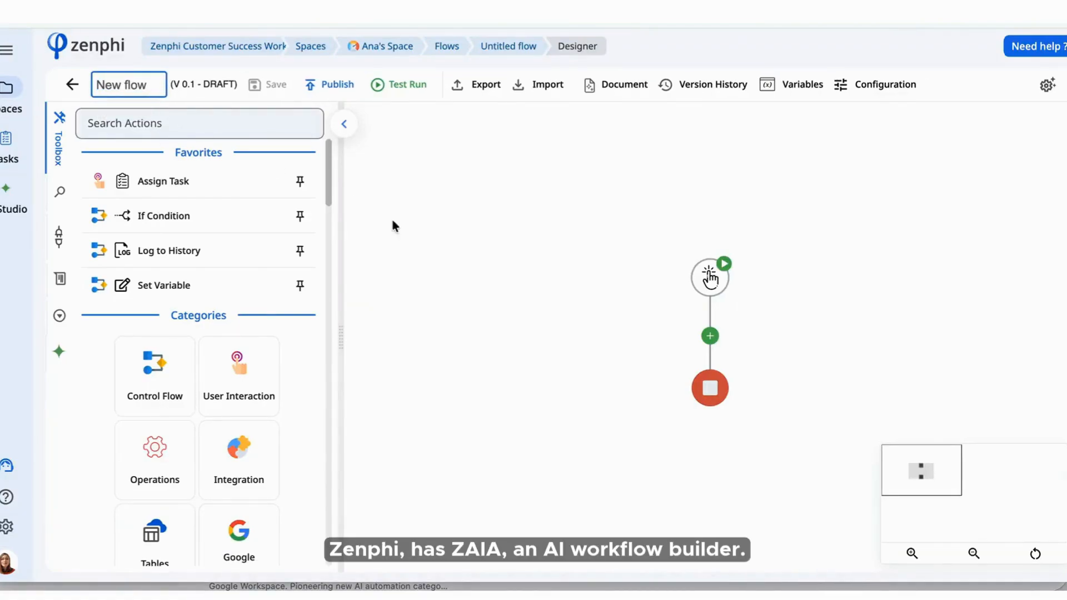
{"action": "key", "text": "Return"}
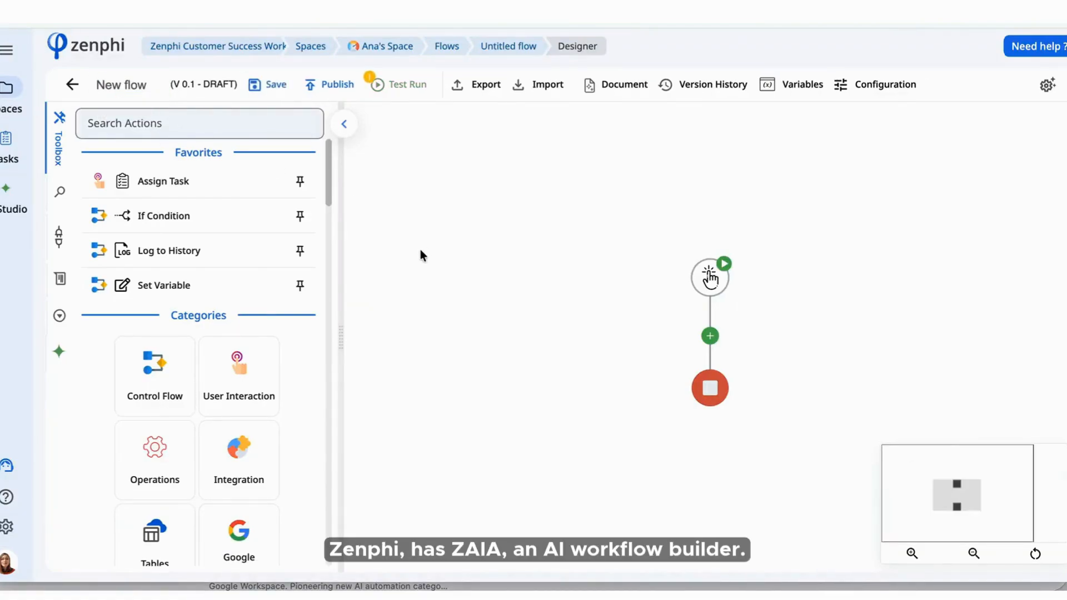
Ask ZAIA for a flow that extracts attachment data from new emails with an Invoice subject and adds it in structured format to Google Sheet
{"action": "left_click", "coordinate": [60, 353]}
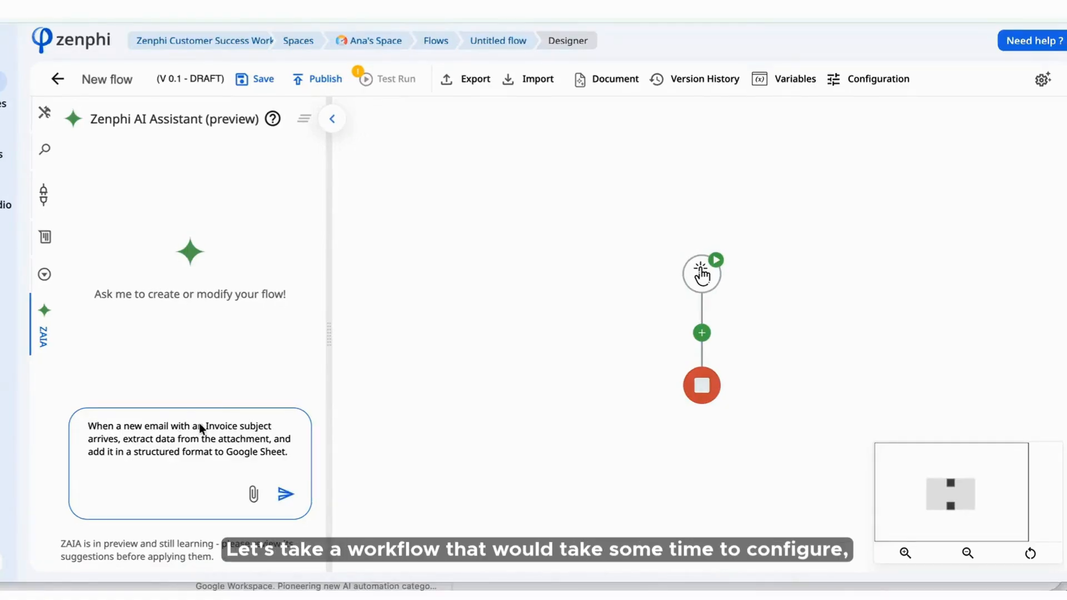
{"action": "left_click_drag", "start_coordinate": [103, 430], "coordinate": [265, 451]}
{"action": "left_click", "coordinate": [265, 451]}
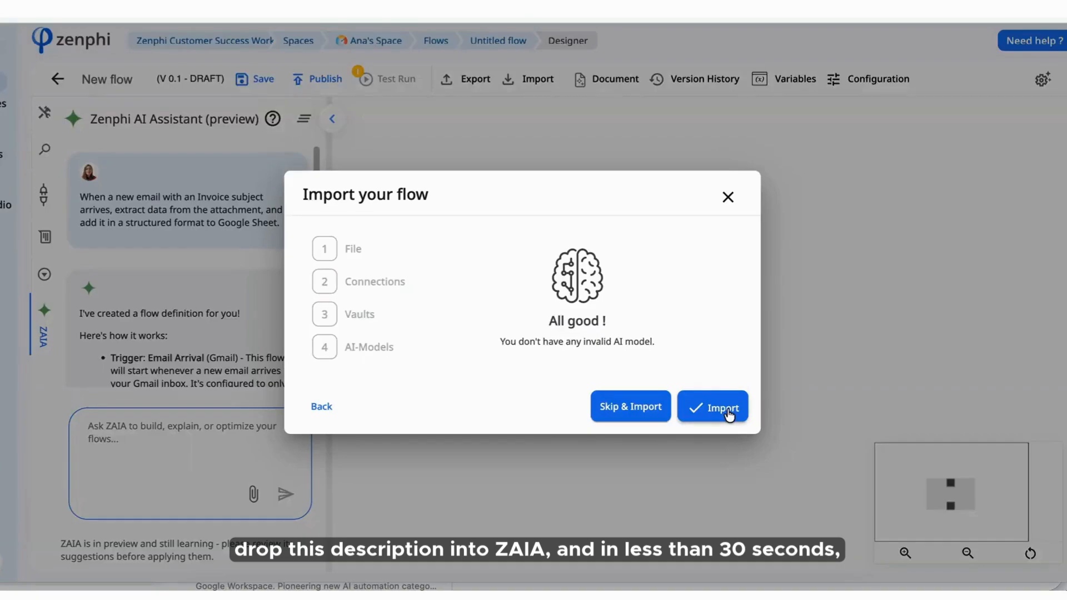
Import ZAIA's generated flow definition into the designer, accepting the loss of unsaved changes
{"action": "left_click", "coordinate": [728, 411]}
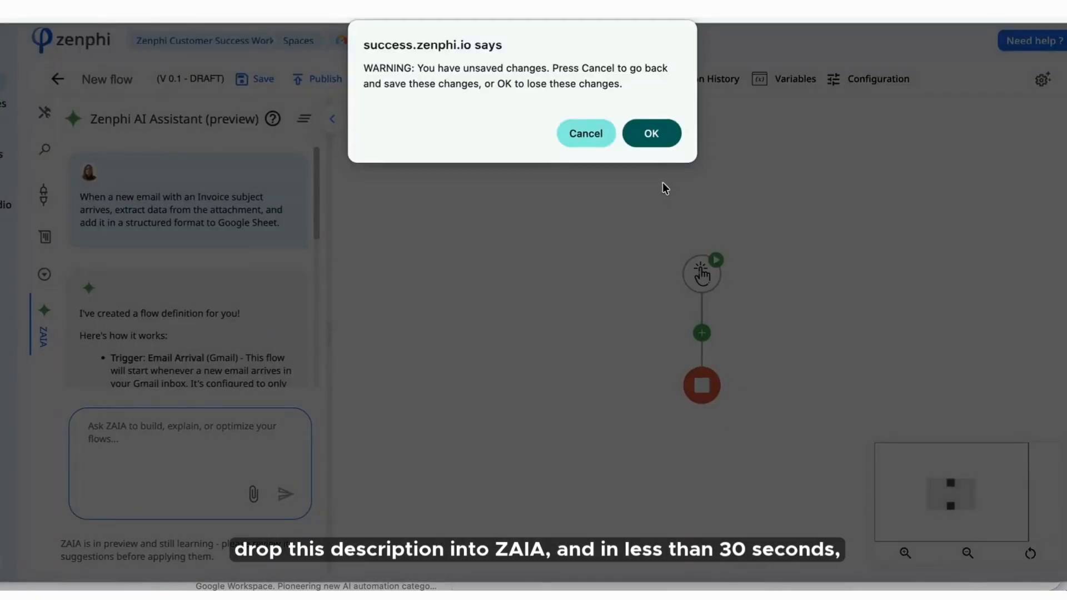
{"action": "left_click", "coordinate": [664, 129]}
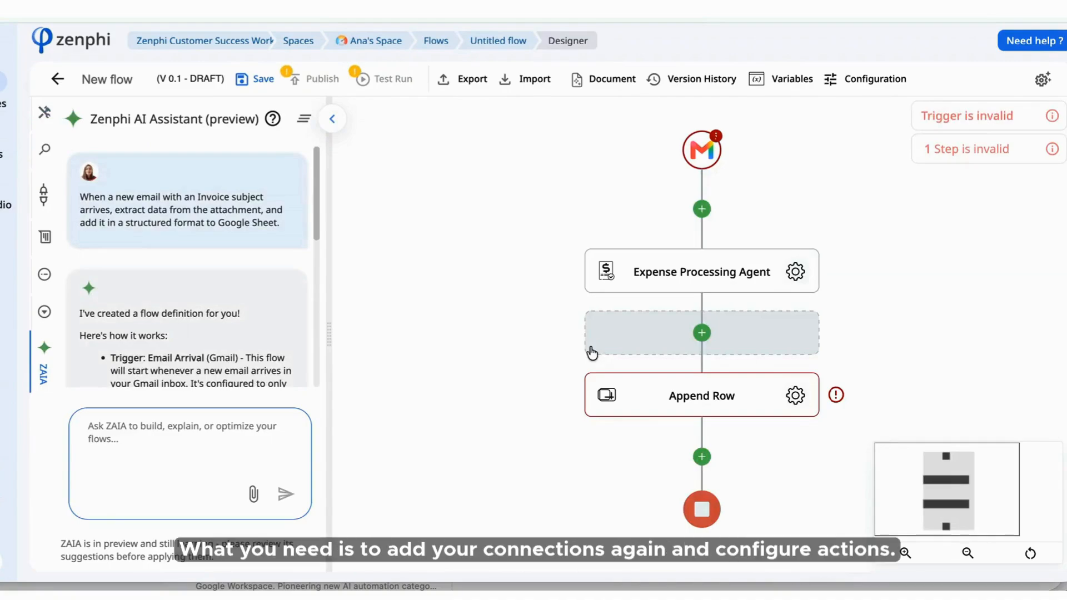